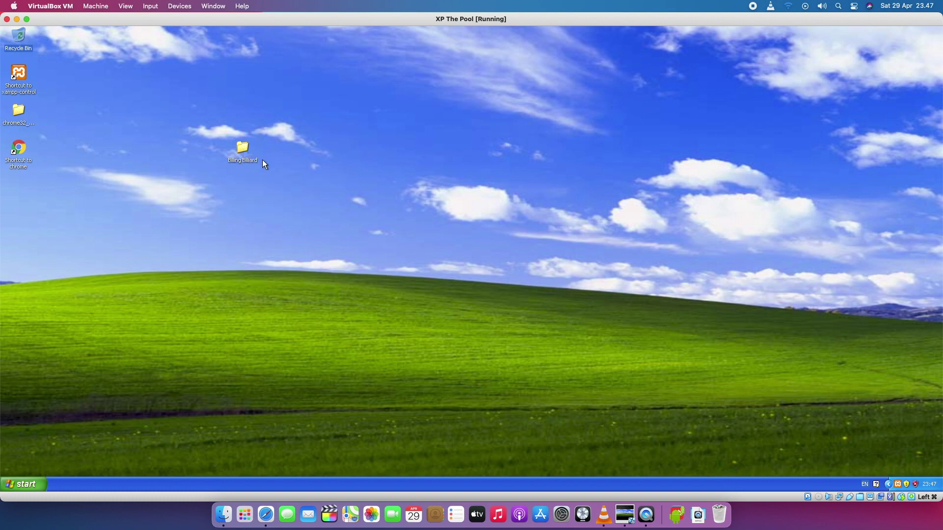
Open the Billing Billiard folder from the desktop and move its Explorer window up and right.
{"action": "double_click", "coordinate": [241, 148]}
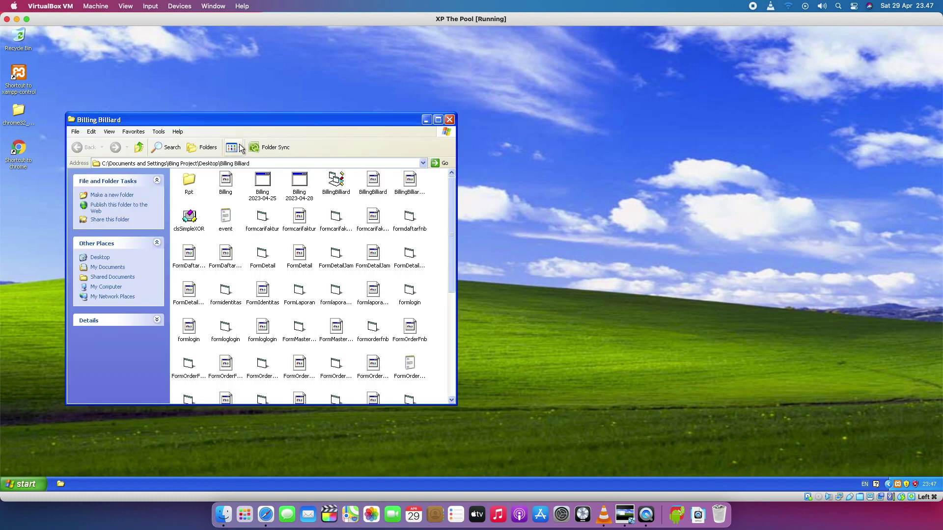
{"action": "left_click_drag", "start_coordinate": [289, 119], "coordinate": [355, 91]}
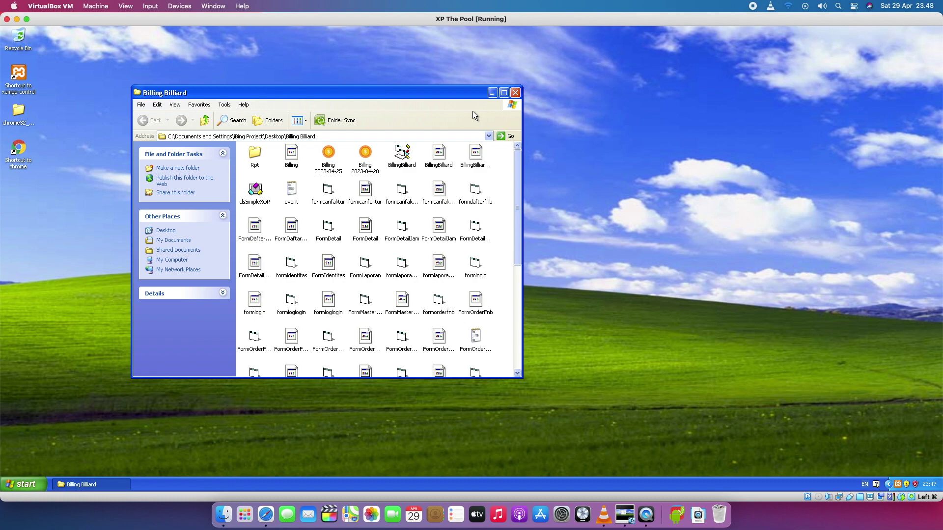
Open BillingBilliard.vbp in Visual Basic 6.0 and expand its Forms list in Project Explorer.
{"action": "double_click", "coordinate": [405, 162]}
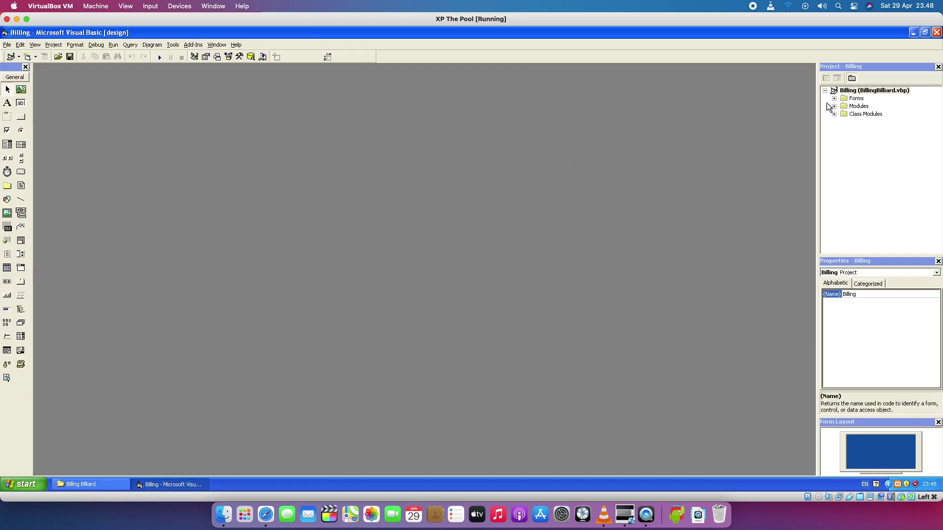
{"action": "left_click", "coordinate": [834, 99]}
{"action": "left_click_drag", "start_coordinate": [940, 129], "coordinate": [941, 209]}
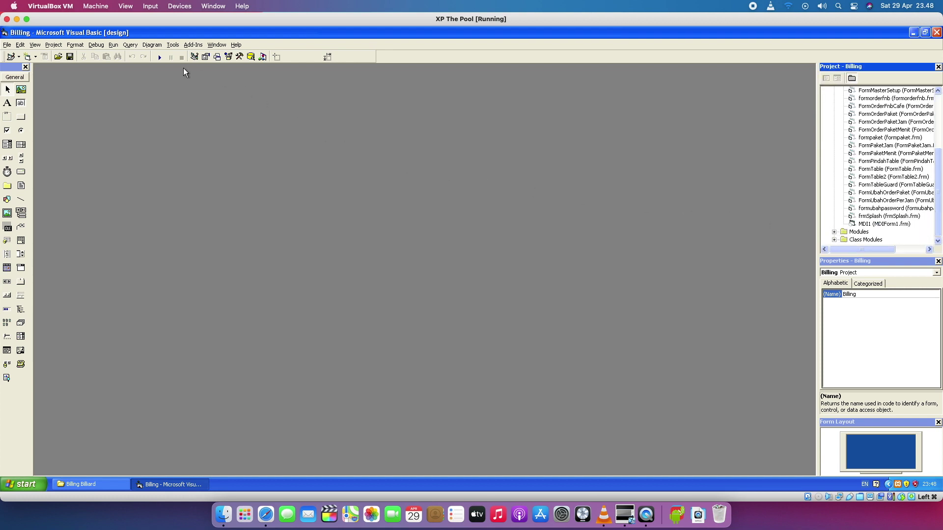
Run the project and log in with the username and password to reach the SPORT CENTER monitor.
{"action": "left_click", "coordinate": [159, 57]}
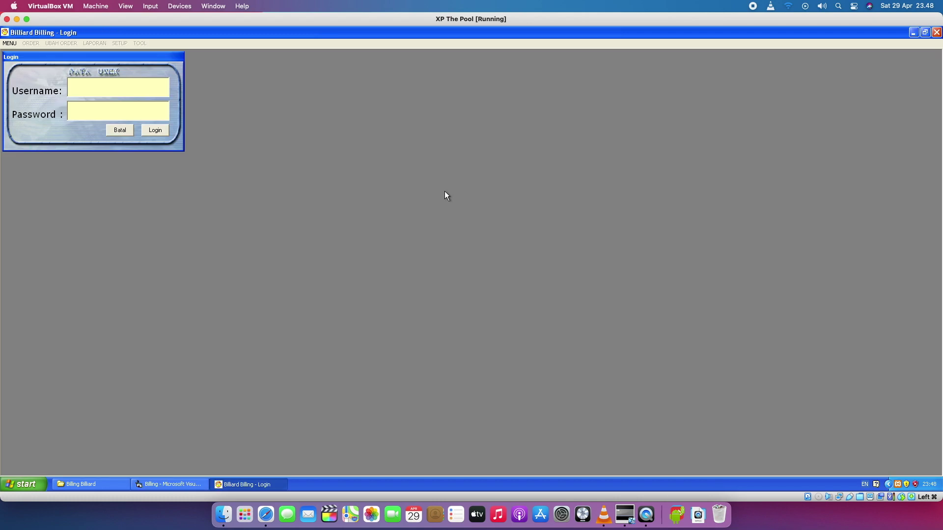
{"action": "type", "text": "adminadmin"}
{"action": "key", "text": "Return"}
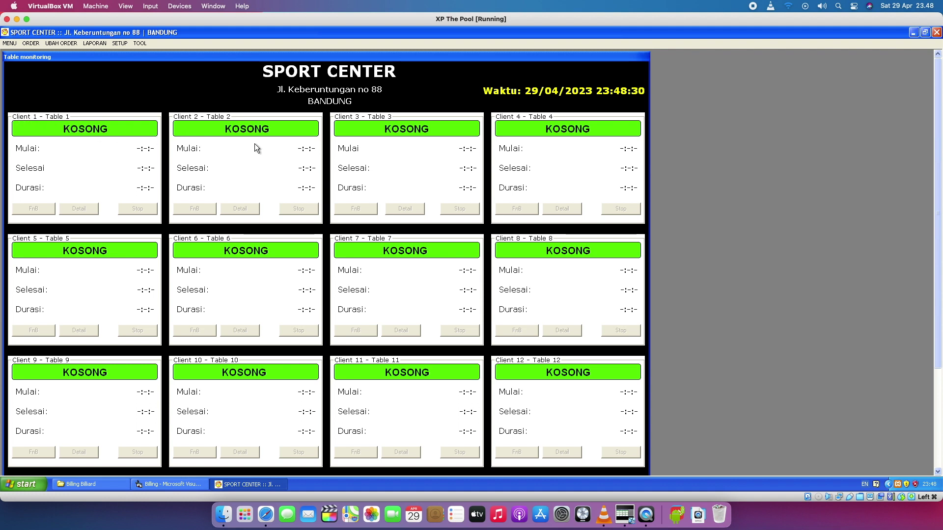
Scroll through all the table panels, then open the ORDER > MENIT per-minute package form.
{"action": "left_click_drag", "start_coordinate": [939, 199], "coordinate": [933, 298]}
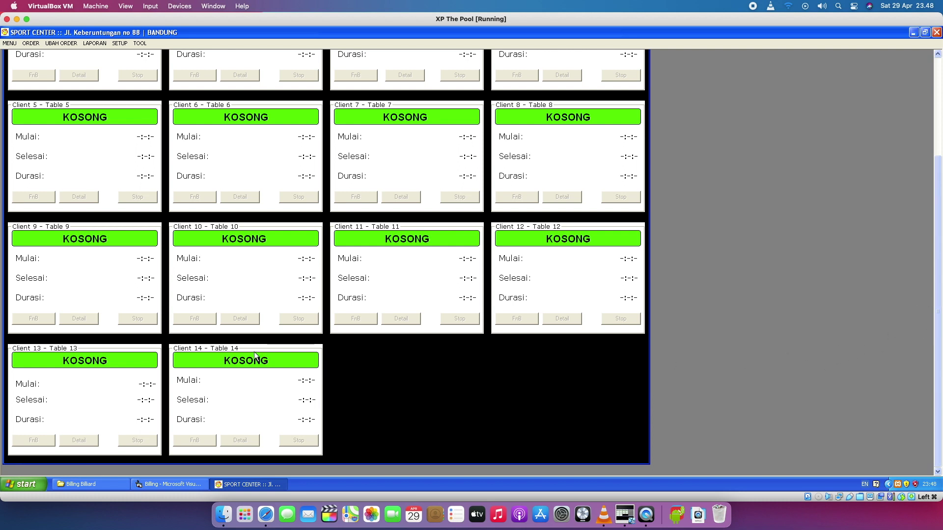
{"action": "left_click_drag", "start_coordinate": [939, 311], "coordinate": [932, 199]}
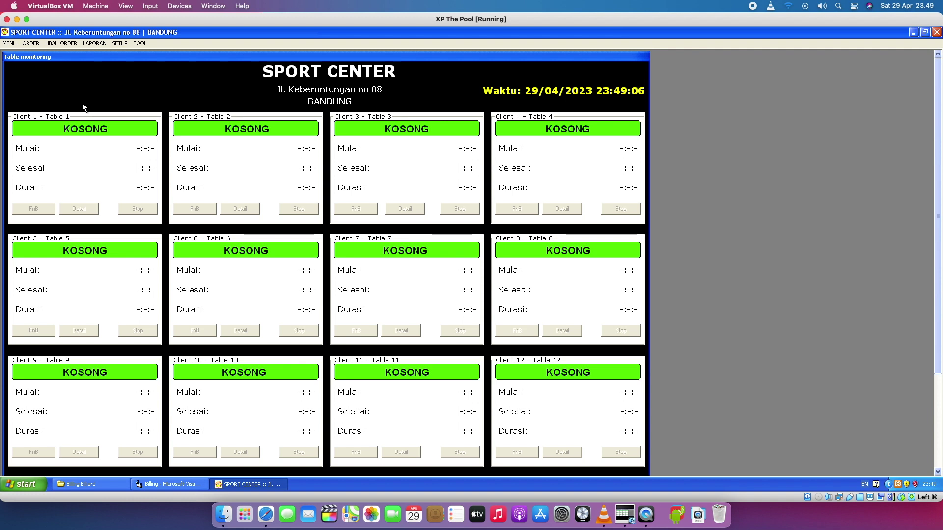
{"action": "left_click", "coordinate": [31, 44]}
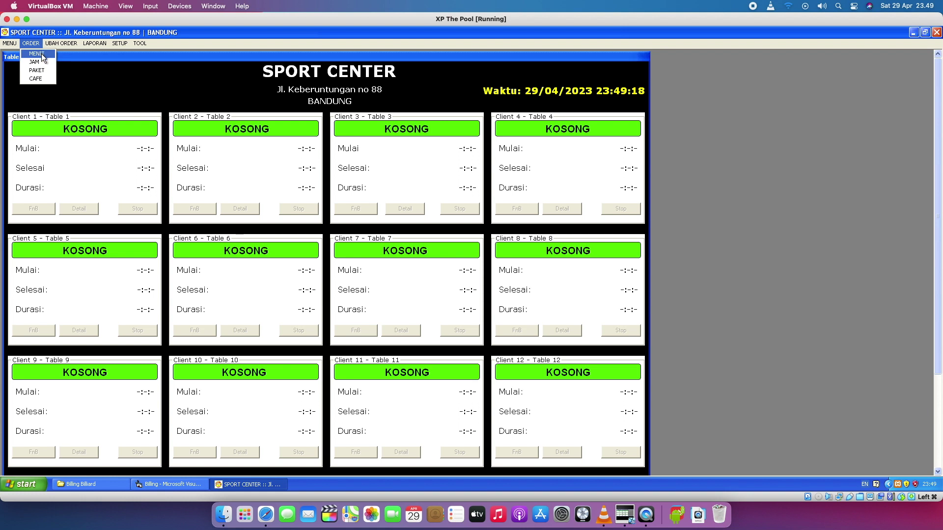
{"action": "left_click", "coordinate": [42, 55]}
Move the Order Paket Menit form to the centre and browse the Table list.
{"action": "left_click_drag", "start_coordinate": [94, 55], "coordinate": [334, 131]}
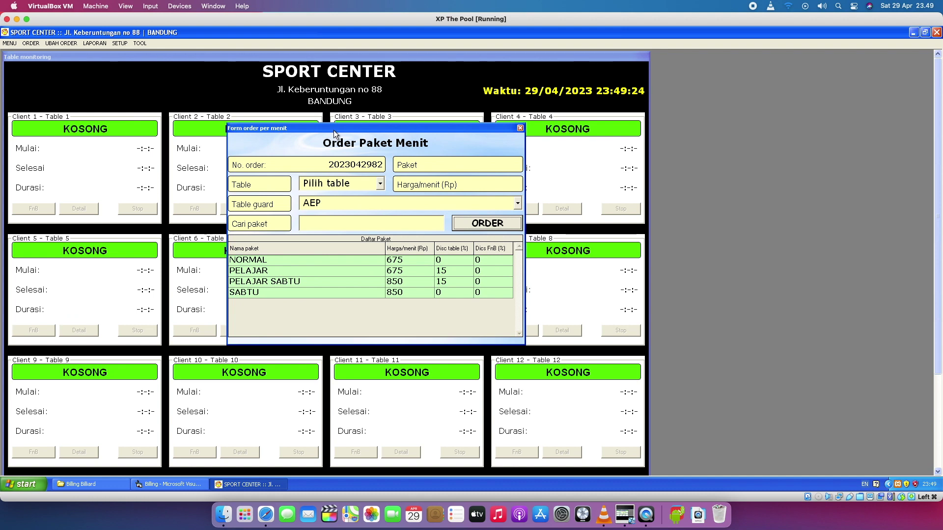
{"action": "left_click", "coordinate": [383, 187]}
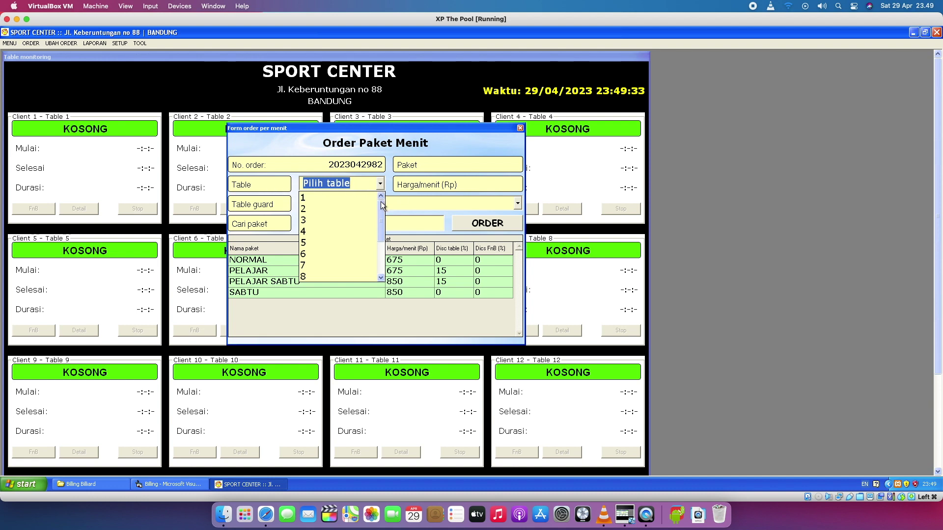
{"action": "left_click_drag", "start_coordinate": [380, 204], "coordinate": [367, 256]}
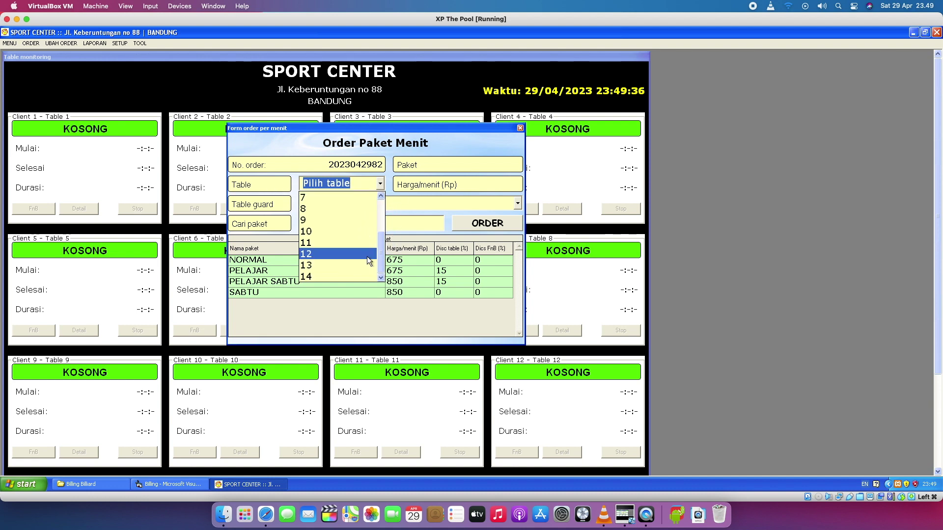
{"action": "left_click", "coordinate": [382, 194]}
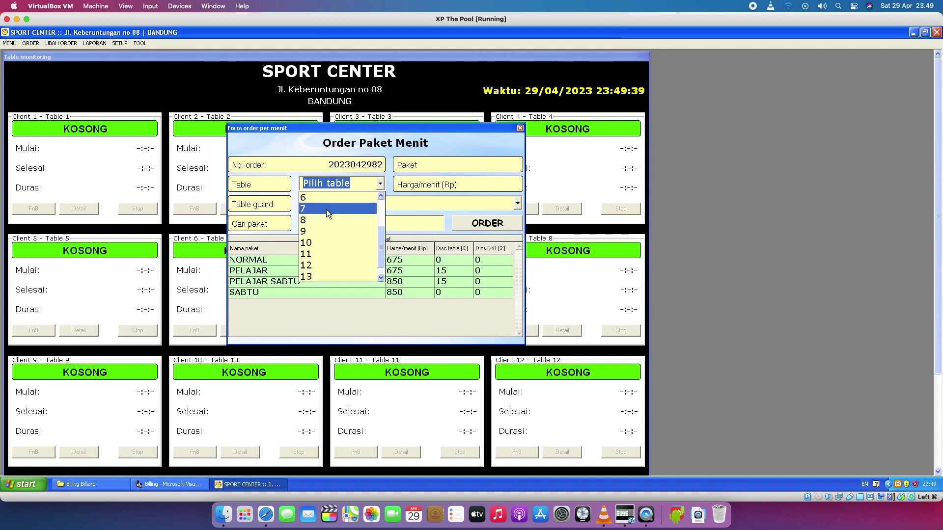
{"action": "left_click_drag", "start_coordinate": [380, 241], "coordinate": [384, 207]}
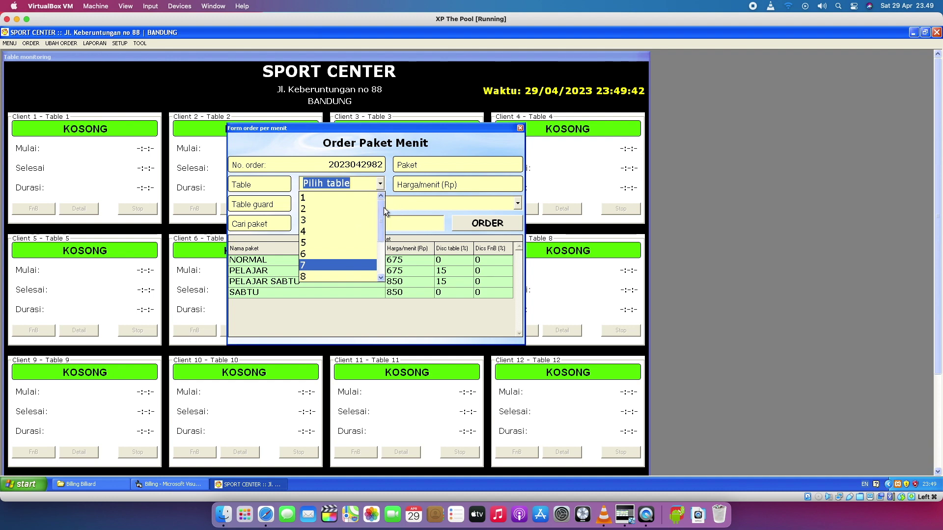
{"action": "left_click", "coordinate": [352, 164]}
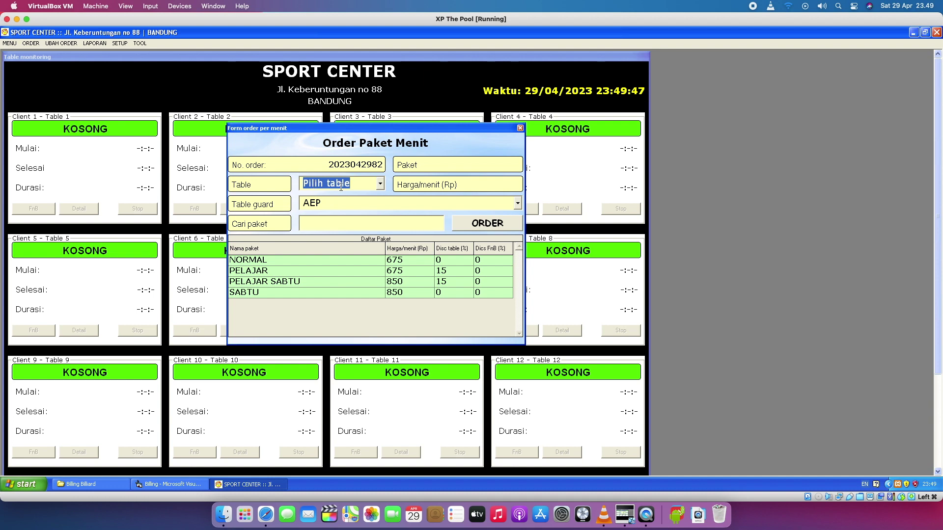
Reopen the Table list and choose table 4 for the order.
{"action": "left_click", "coordinate": [379, 184]}
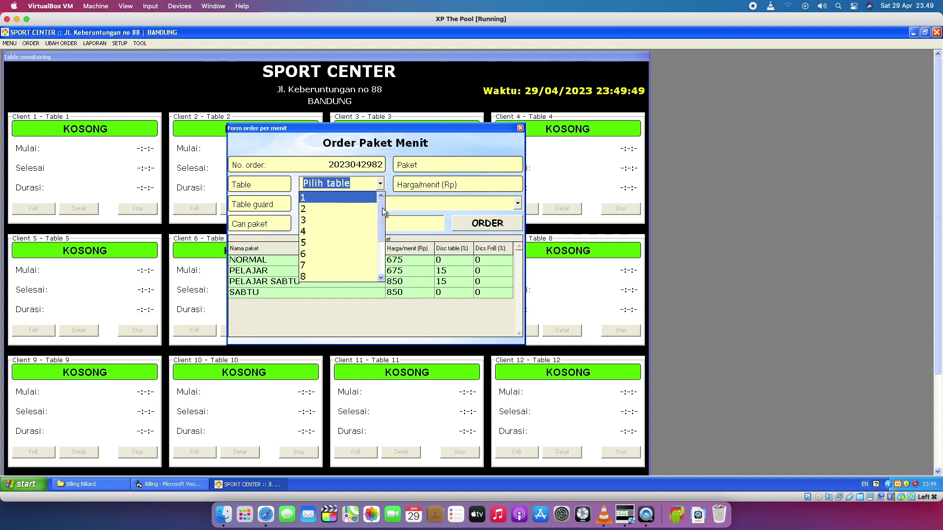
{"action": "left_click_drag", "start_coordinate": [383, 208], "coordinate": [377, 246]}
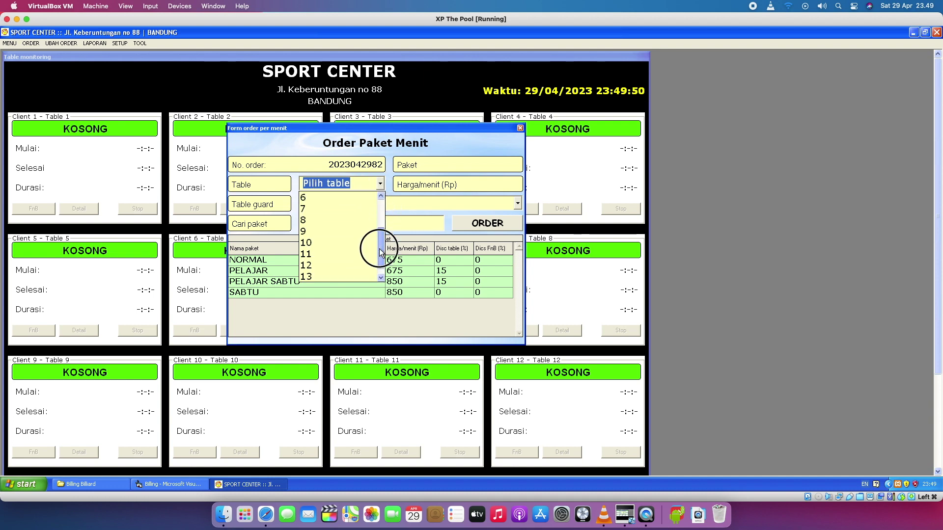
{"action": "left_click", "coordinate": [388, 184]}
{"action": "left_click", "coordinate": [380, 183]}
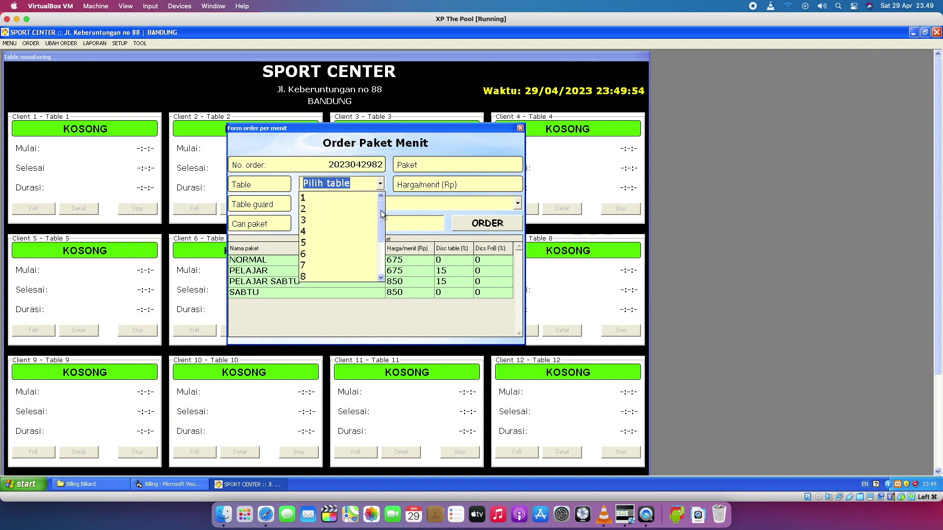
{"action": "mouse_move", "coordinate": [382, 214]}
{"action": "left_mouse_down"}
{"action": "mouse_move", "coordinate": [377, 253]}
{"action": "mouse_move", "coordinate": [382, 205]}
{"action": "left_mouse_up"}
{"action": "left_click", "coordinate": [386, 184]}
{"action": "left_click", "coordinate": [383, 185]}
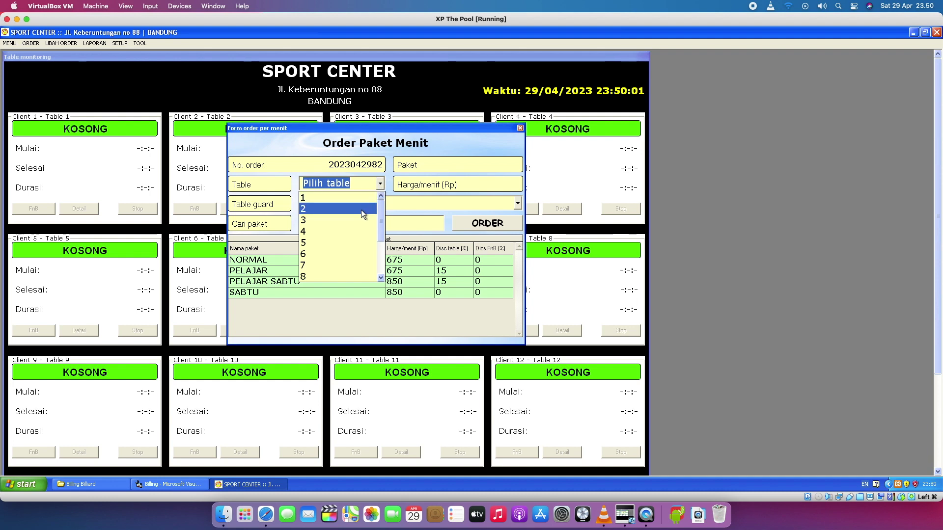
{"action": "left_click", "coordinate": [354, 234]}
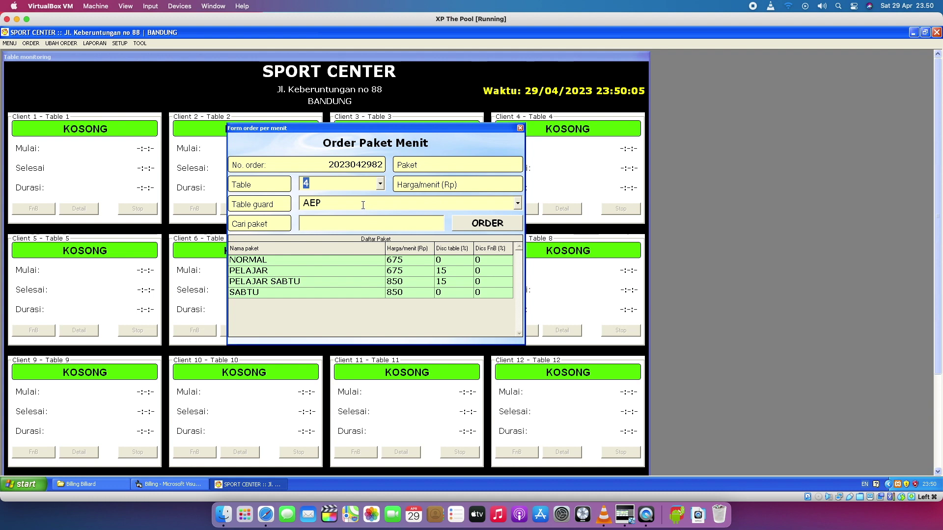
Assign a different table guard to table 4's order.
{"action": "left_click", "coordinate": [517, 204]}
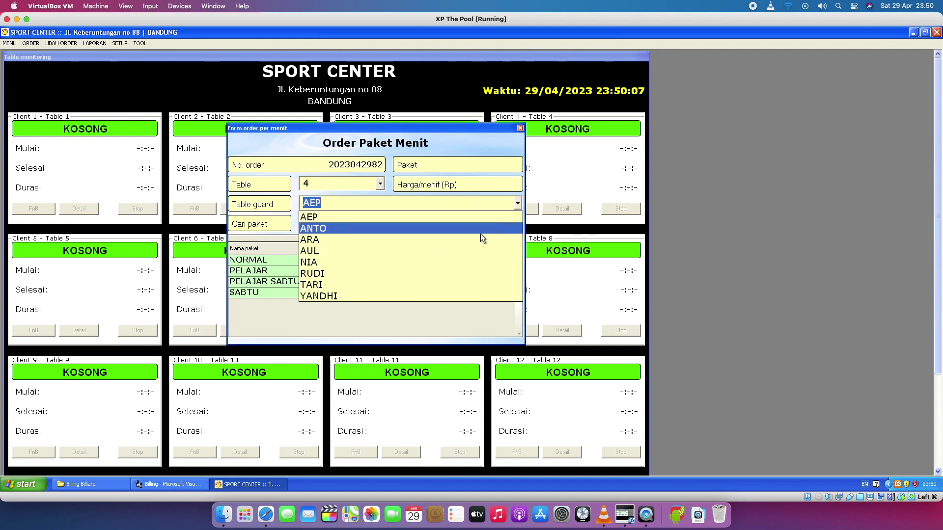
{"action": "left_click", "coordinate": [384, 239]}
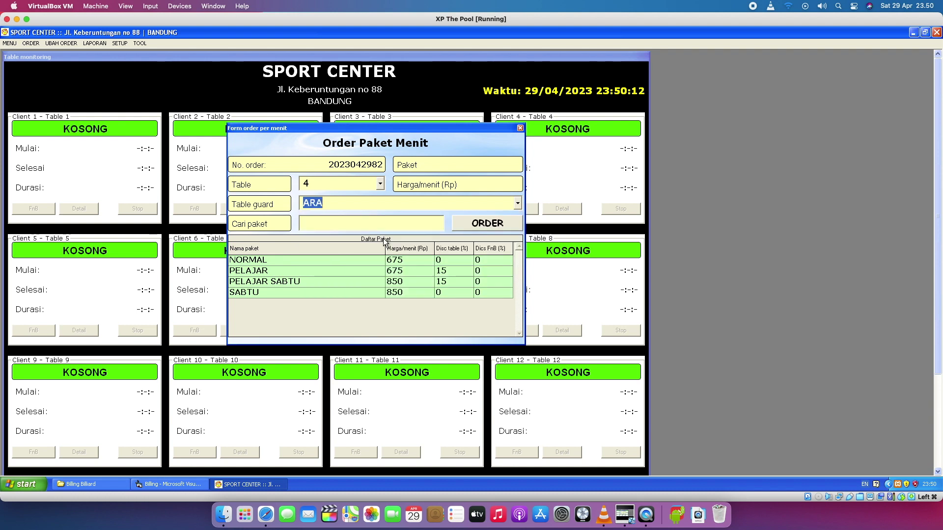
{"action": "left_click", "coordinate": [368, 200]}
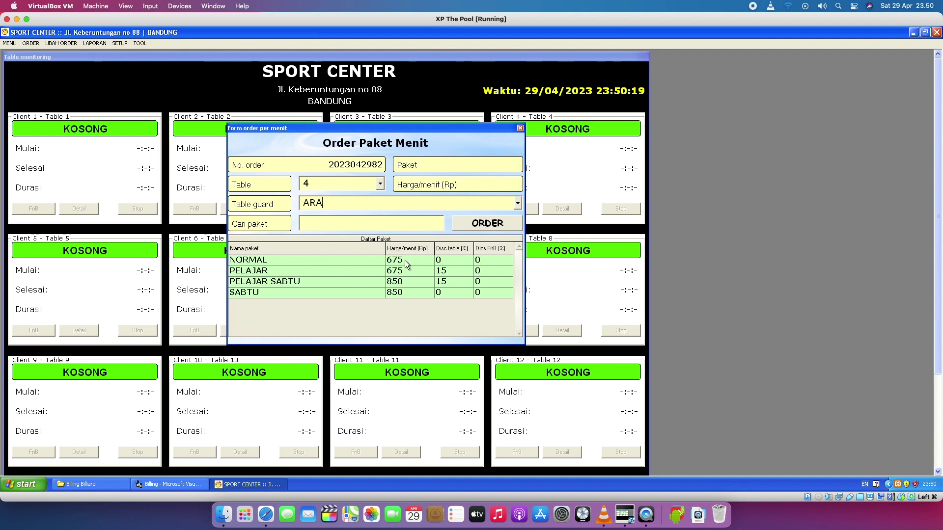
Compare the NORMAL, PELAJAR, PELAJAR SABTU and SABTU rows in Daftar Paket.
{"action": "left_click", "coordinate": [420, 261]}
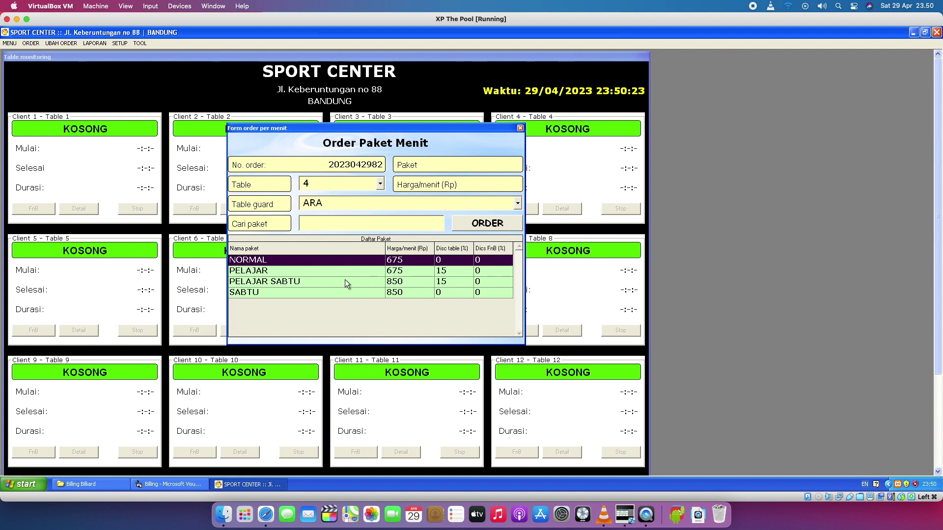
{"action": "double_click", "coordinate": [325, 273]}
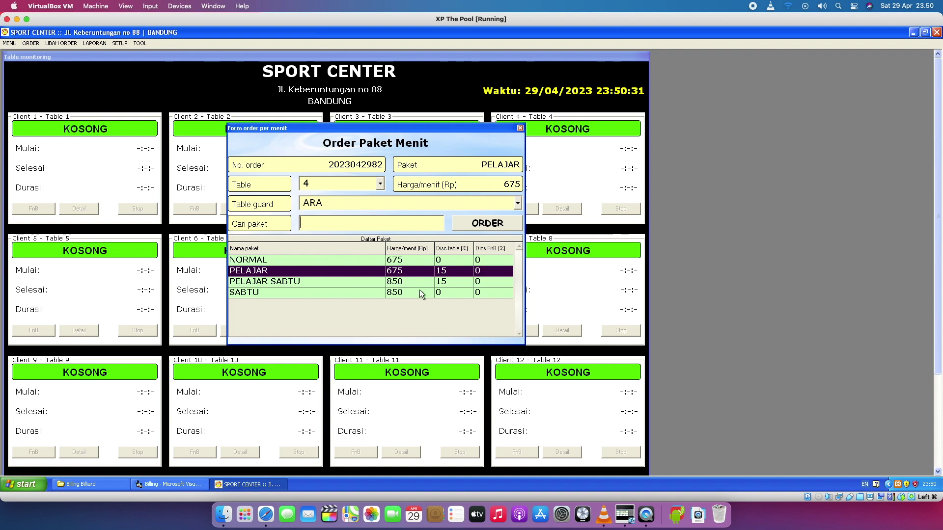
{"action": "left_click", "coordinate": [322, 282]}
{"action": "left_click", "coordinate": [326, 294]}
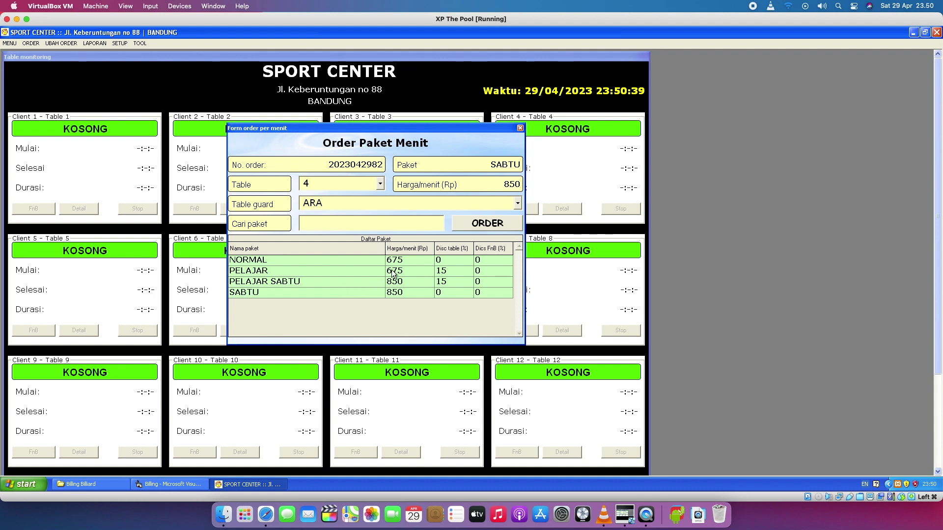
{"action": "left_click", "coordinate": [364, 259]}
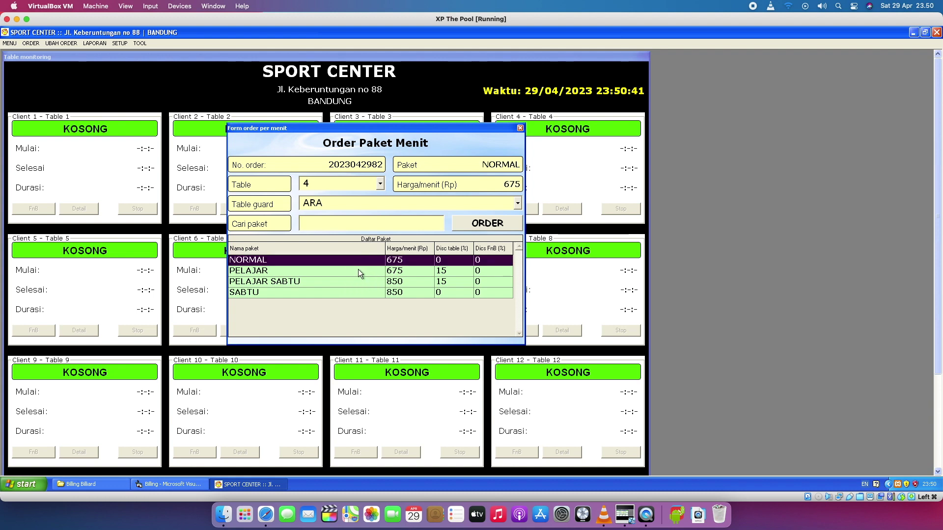
{"action": "left_click", "coordinate": [358, 270]}
{"action": "left_click", "coordinate": [361, 259]}
{"action": "left_click", "coordinate": [273, 270]}
Keep the current guard, compare the packages again, and close the order form without ordering.
{"action": "left_click", "coordinate": [518, 203]}
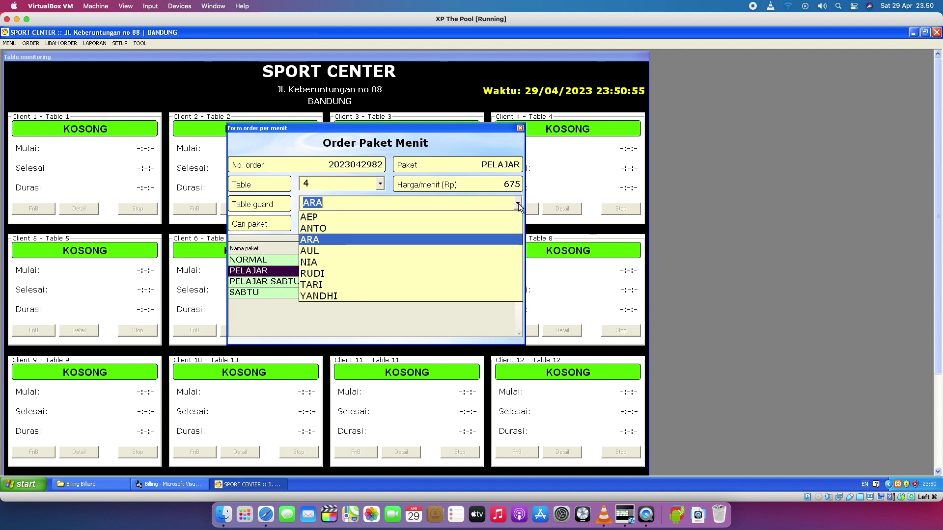
{"action": "left_click", "coordinate": [476, 240]}
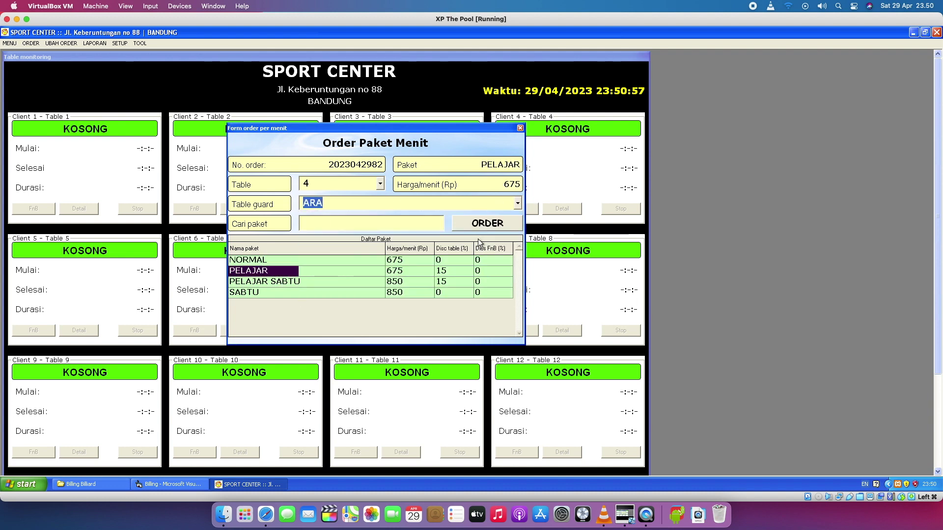
{"action": "left_click", "coordinate": [334, 259]}
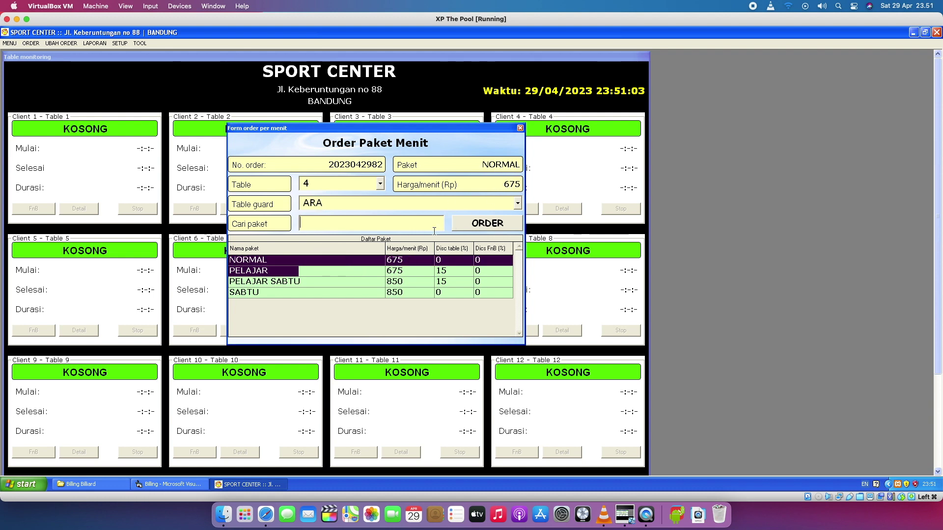
{"action": "left_click", "coordinate": [398, 271]}
{"action": "left_click", "coordinate": [399, 271]}
{"action": "left_click", "coordinate": [393, 283]}
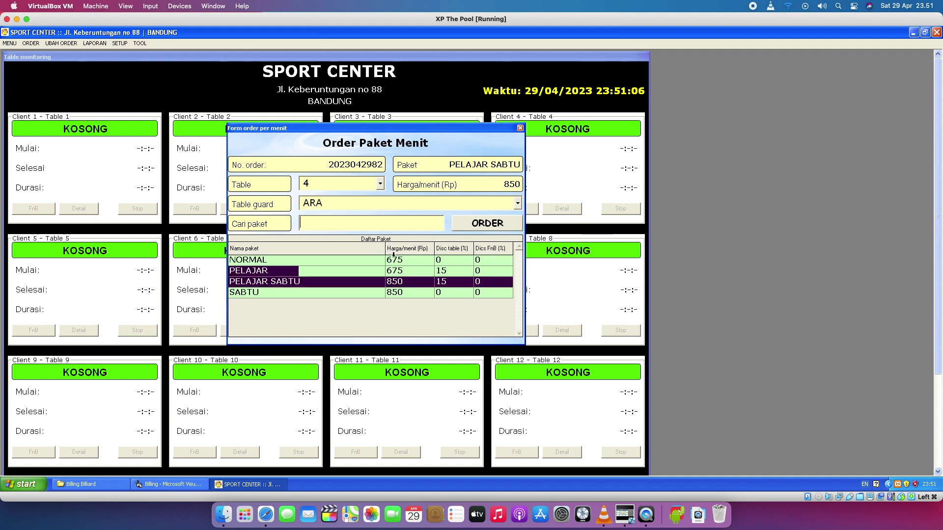
{"action": "left_click", "coordinate": [330, 271]}
{"action": "left_click", "coordinate": [319, 279]}
{"action": "left_click", "coordinate": [308, 295]}
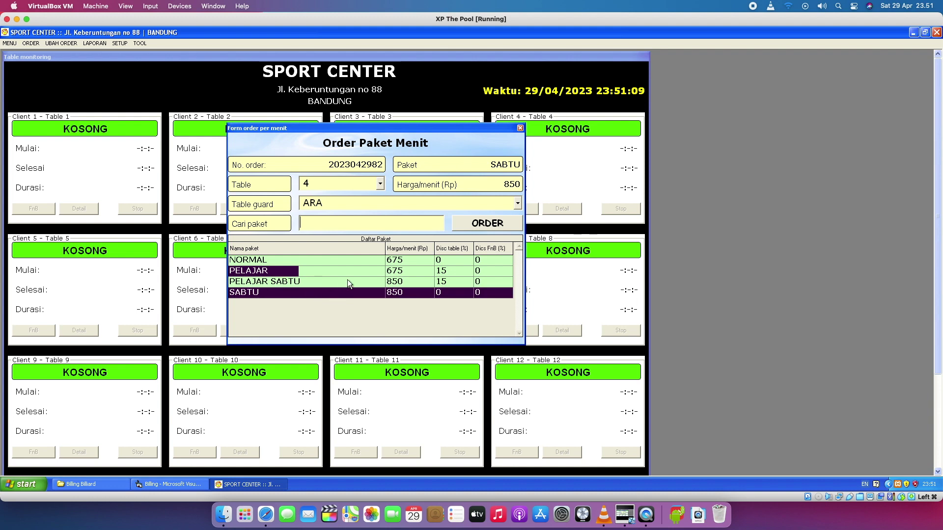
{"action": "left_click", "coordinate": [347, 281]}
{"action": "left_click", "coordinate": [520, 128]}
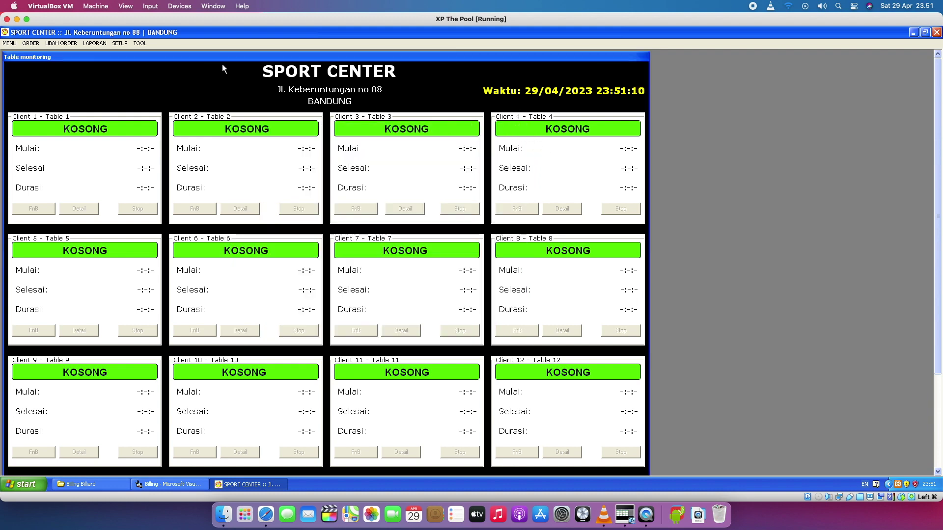
Open a new per-minute order form, centre it, and choose the PELAJAR package.
{"action": "left_click", "coordinate": [30, 43]}
{"action": "left_click", "coordinate": [37, 55]}
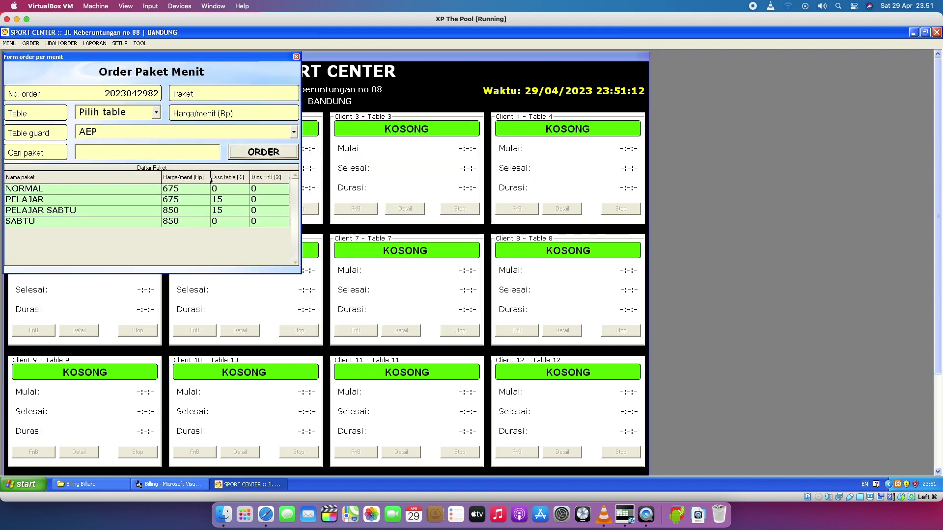
{"action": "left_click", "coordinate": [185, 190]}
{"action": "left_click_drag", "start_coordinate": [214, 56], "coordinate": [492, 146]}
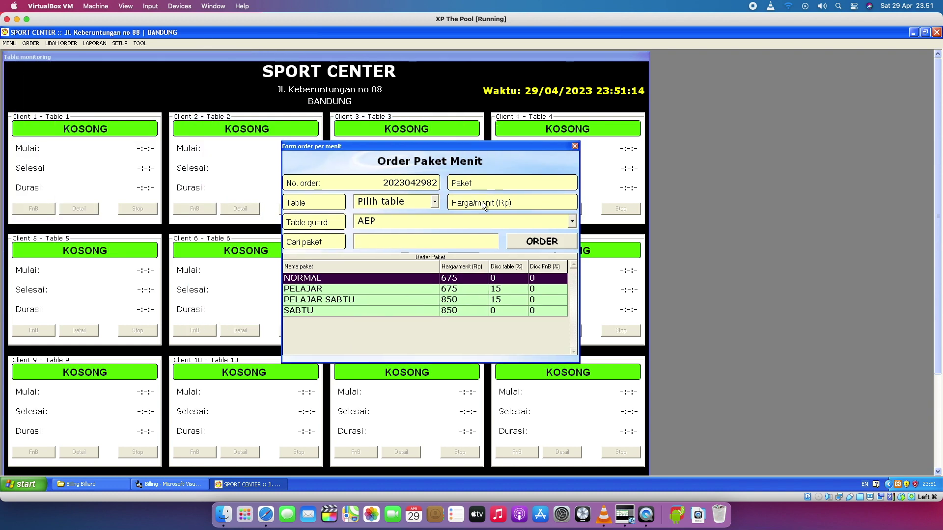
{"action": "left_click", "coordinate": [446, 291]}
{"action": "left_click", "coordinate": [455, 280]}
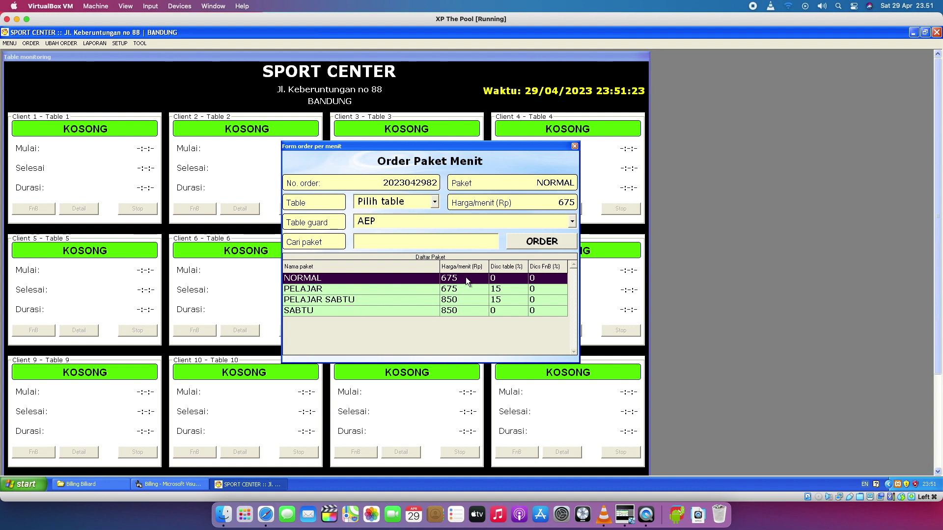
{"action": "left_click", "coordinate": [349, 293]}
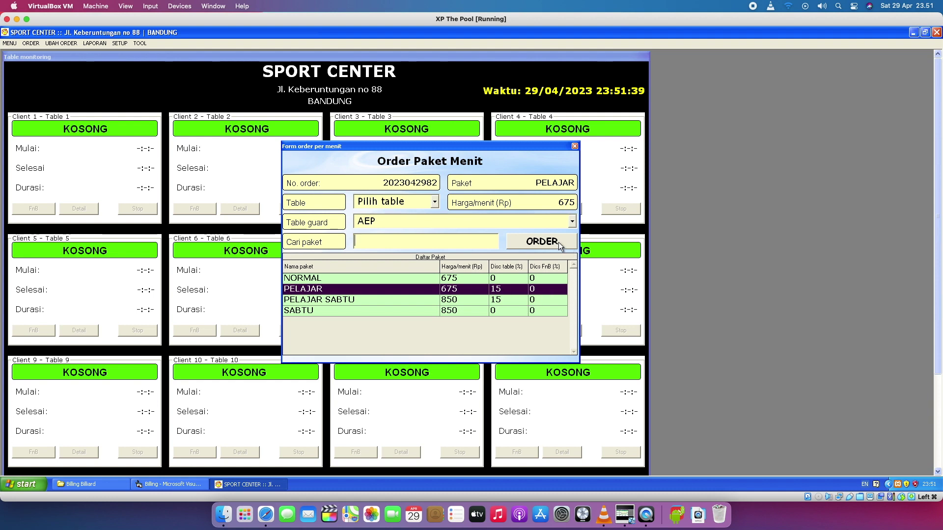
Set the order to table 4, then close the form without ordering.
{"action": "left_click", "coordinate": [435, 201]}
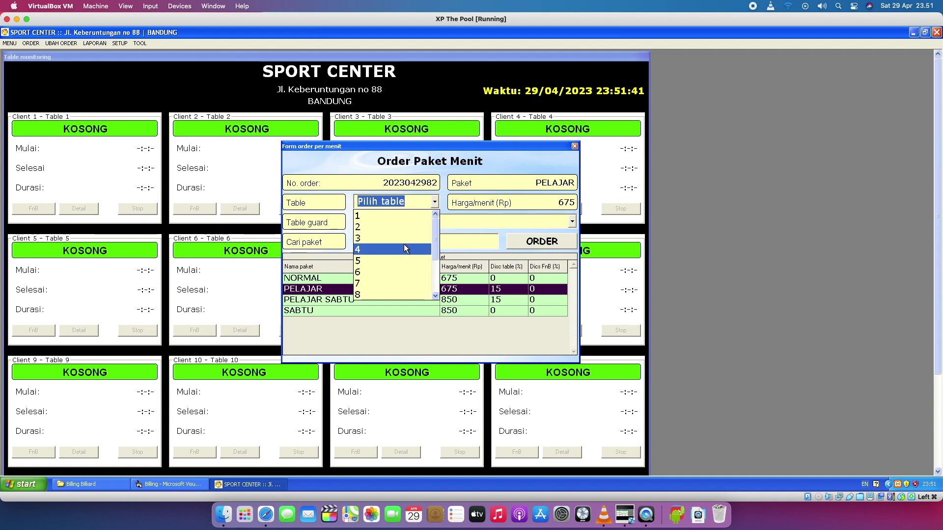
{"action": "left_click", "coordinate": [402, 250]}
{"action": "left_click", "coordinate": [435, 203]}
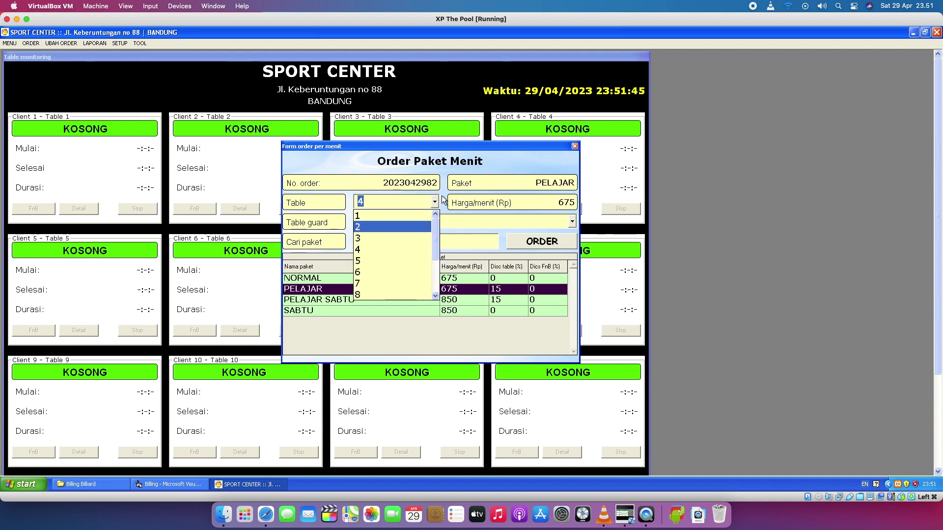
{"action": "left_click", "coordinate": [393, 215]}
{"action": "left_click", "coordinate": [575, 146]}
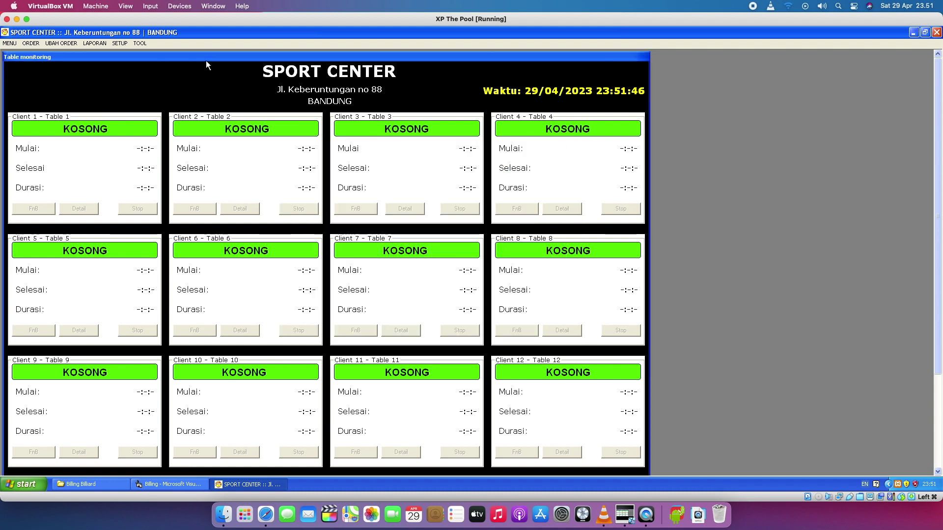
Reopen the per-minute order form and try ordering with no package, dismissing the warning.
{"action": "left_click", "coordinate": [36, 44]}
{"action": "left_click", "coordinate": [36, 53]}
{"action": "left_click_drag", "start_coordinate": [266, 64], "coordinate": [528, 171]}
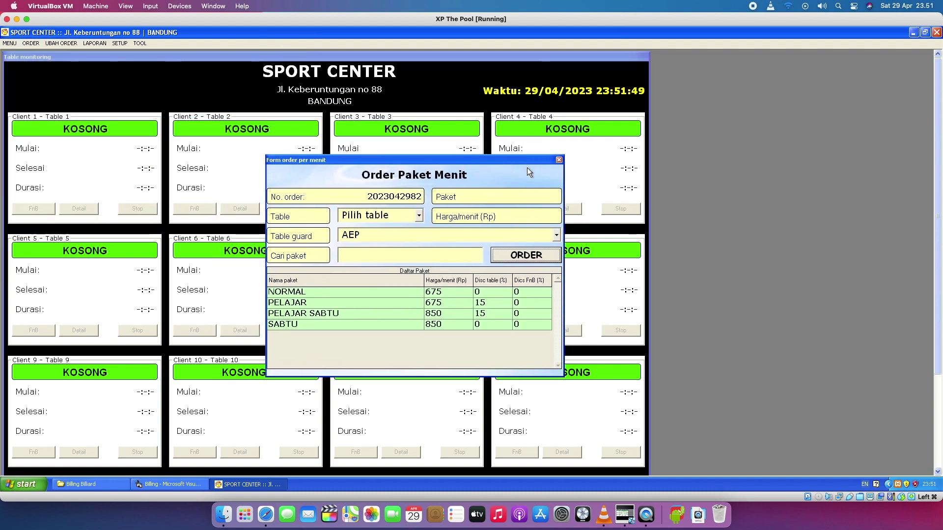
{"action": "left_click", "coordinate": [497, 257]}
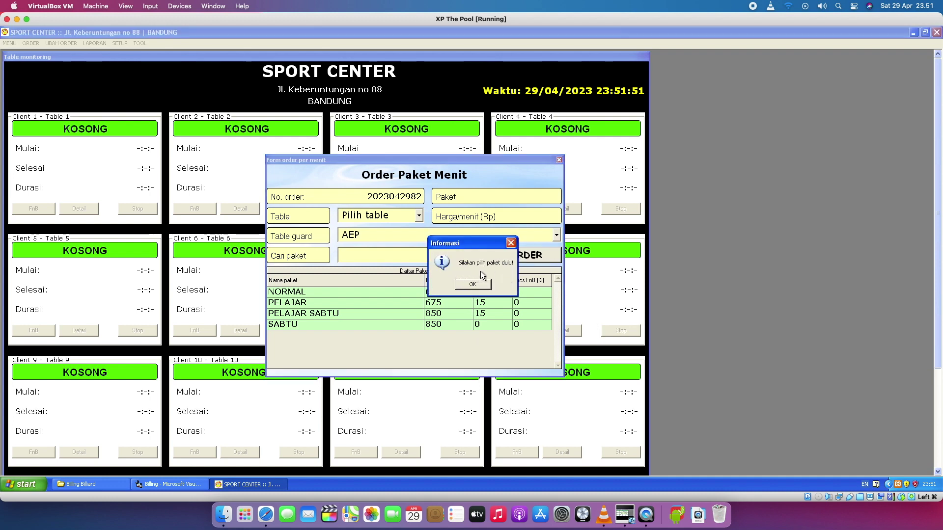
{"action": "left_click", "coordinate": [473, 285]}
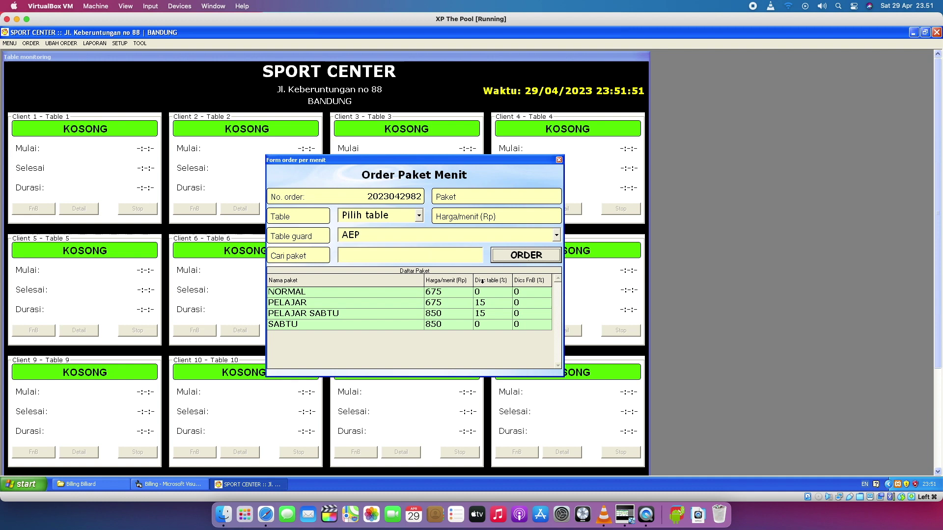
Choose PELAJAR and try ordering with no table, dismissing the missing-table warning.
{"action": "left_click", "coordinate": [419, 217]}
{"action": "left_click", "coordinate": [419, 219]}
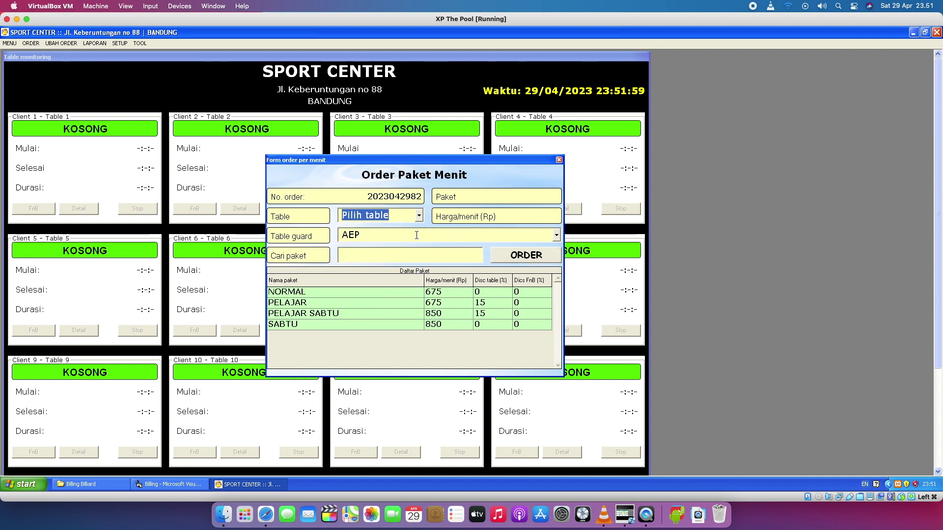
{"action": "left_click", "coordinate": [389, 302]}
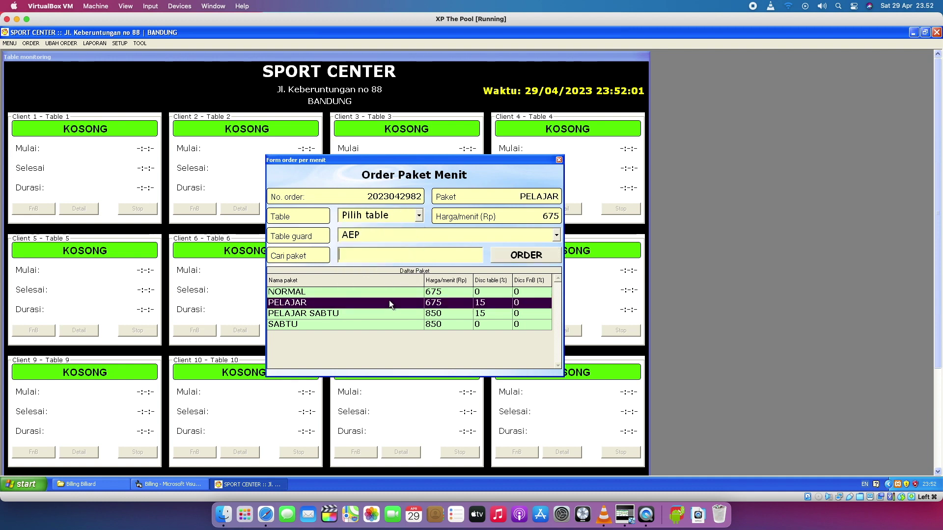
{"action": "left_click", "coordinate": [514, 259]}
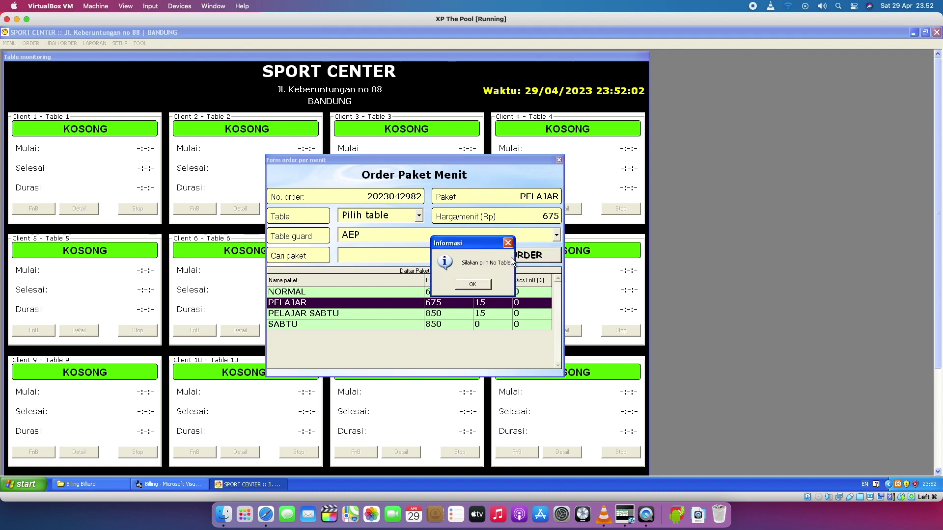
{"action": "left_click", "coordinate": [486, 284]}
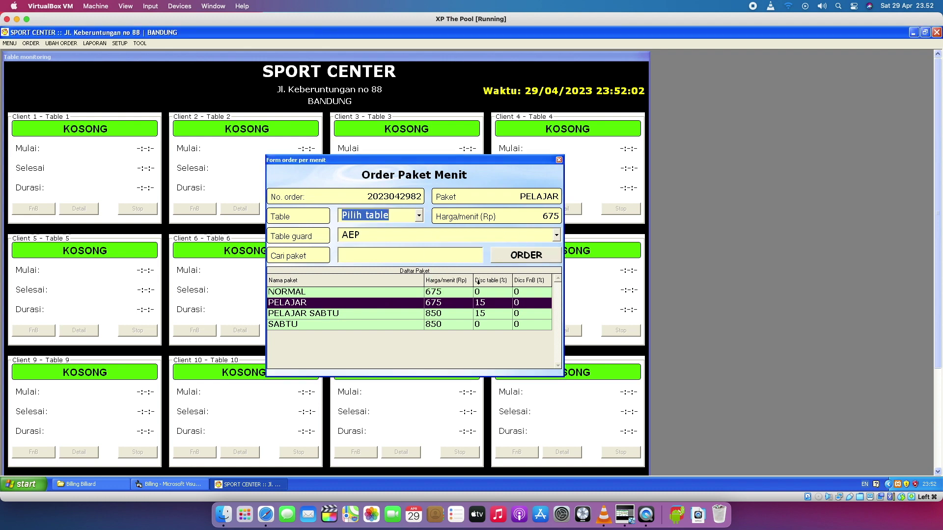
Assign table 4 and a different table guard, then place the order so table 4 starts.
{"action": "left_click", "coordinate": [419, 216]}
{"action": "left_click", "coordinate": [399, 261]}
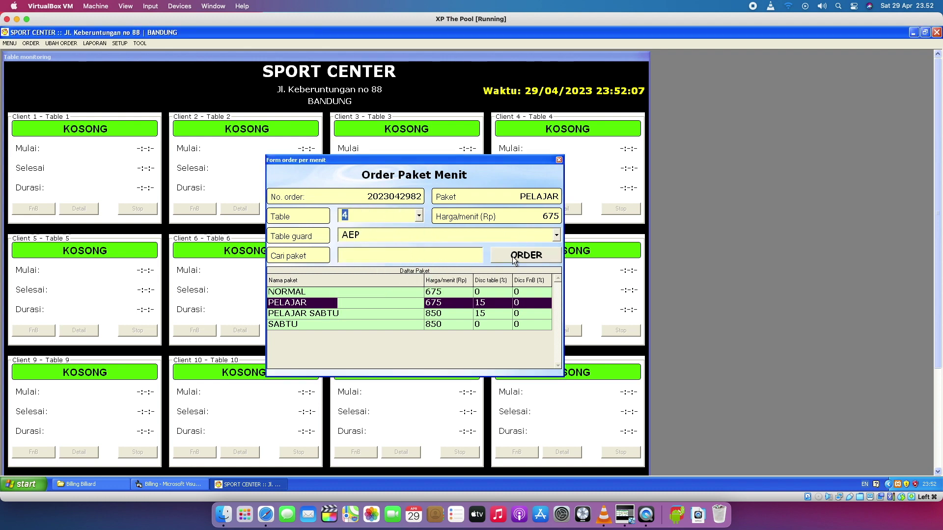
{"action": "left_click", "coordinate": [555, 234]}
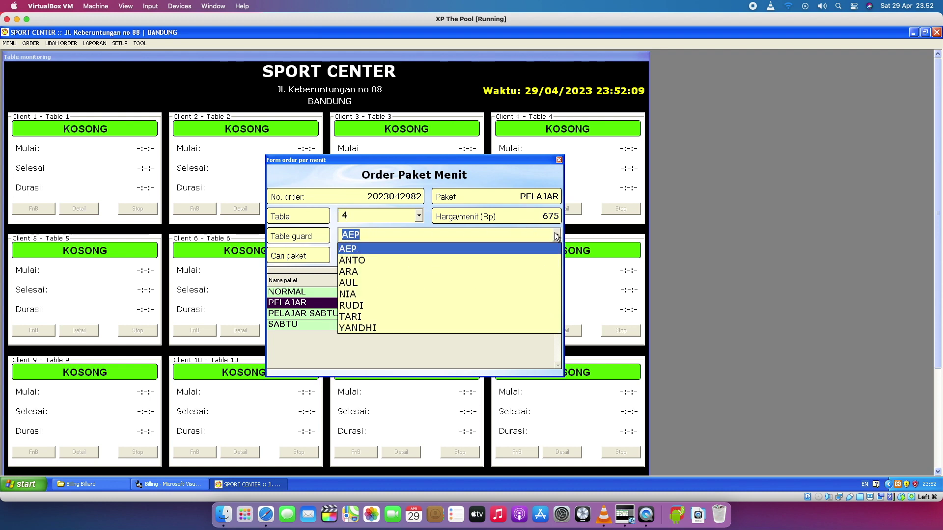
{"action": "left_click", "coordinate": [514, 281]}
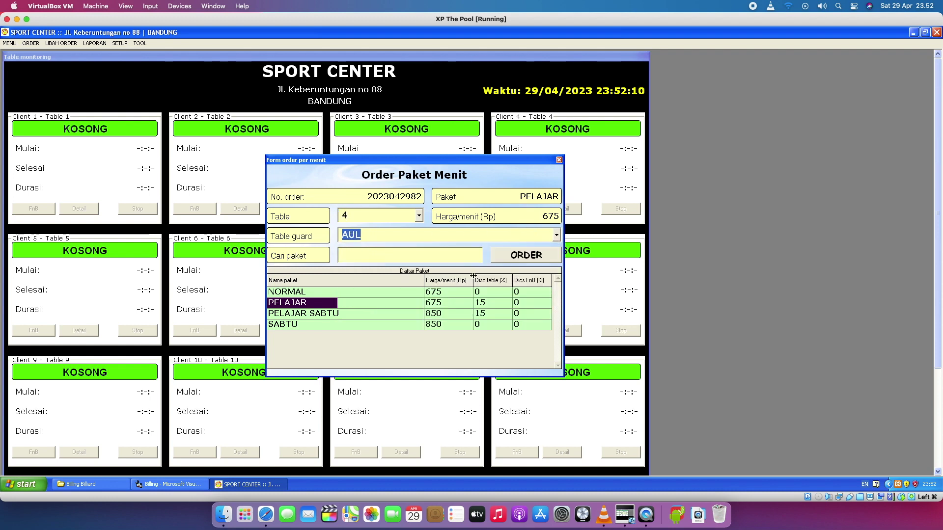
{"action": "left_click", "coordinate": [514, 256]}
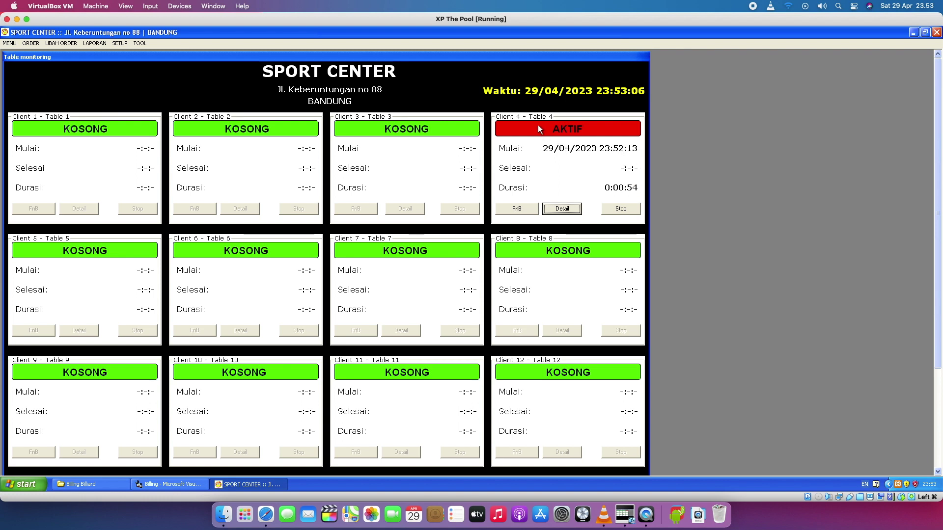
{"action": "left_click", "coordinate": [573, 212]}
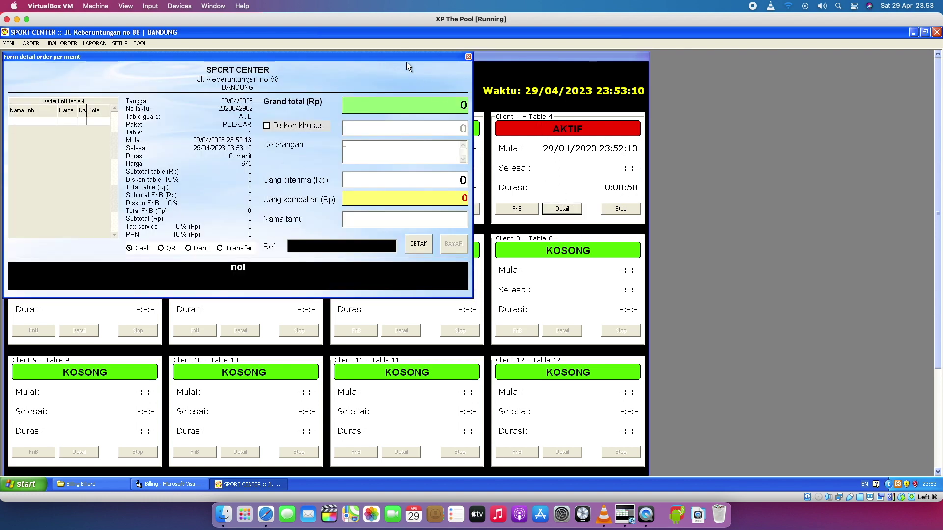
{"action": "left_click_drag", "start_coordinate": [403, 58], "coordinate": [662, 163]}
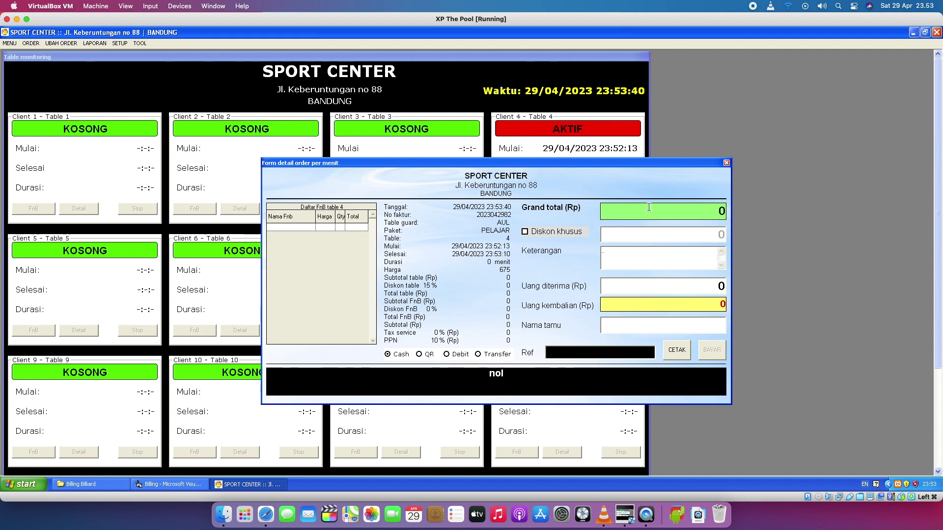
{"action": "left_click", "coordinate": [726, 163]}
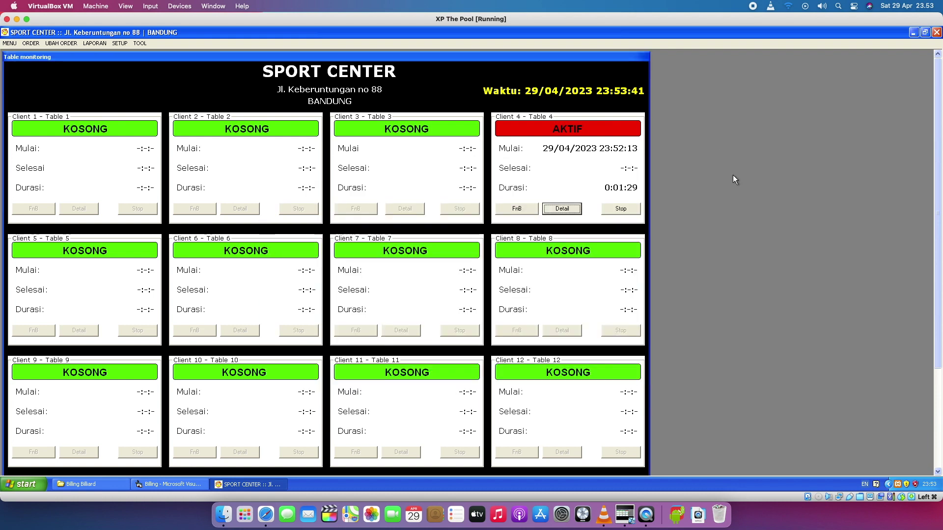
{"action": "left_click", "coordinate": [568, 210]}
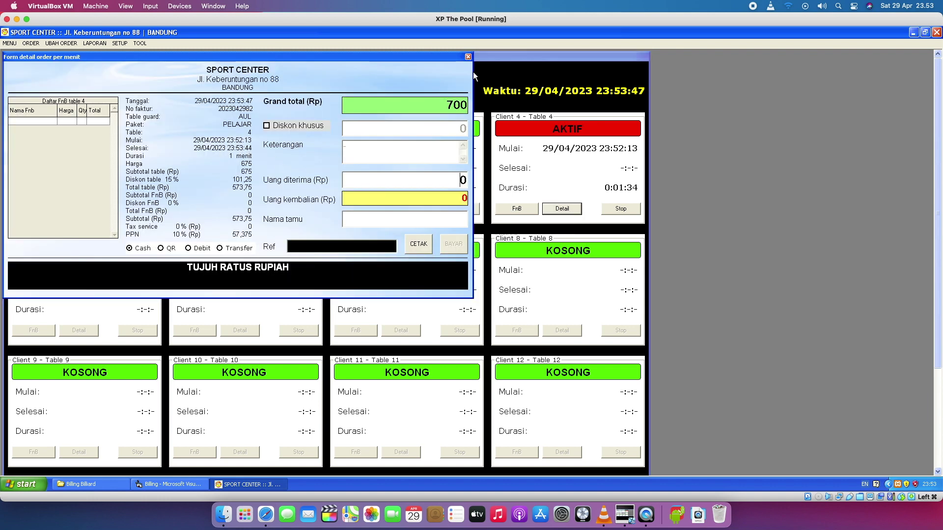
{"action": "left_click", "coordinate": [468, 57]}
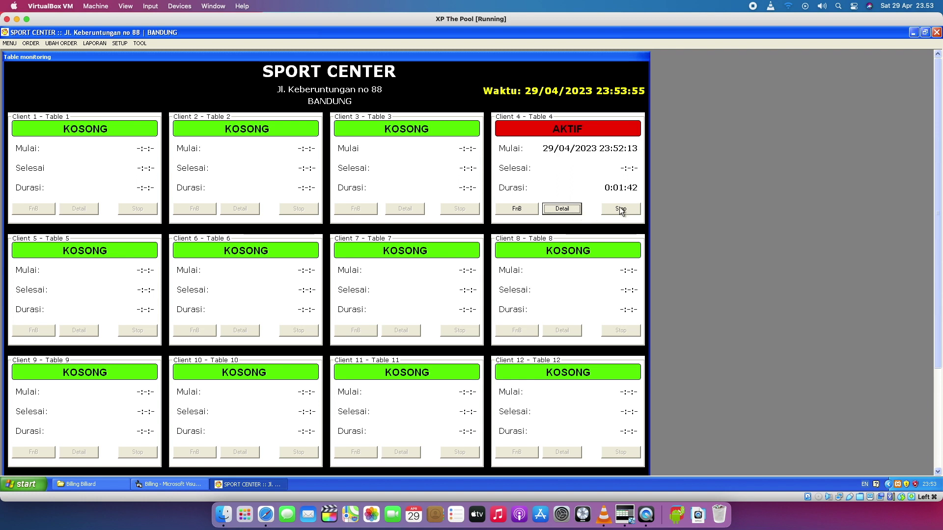
{"action": "left_click", "coordinate": [563, 208]}
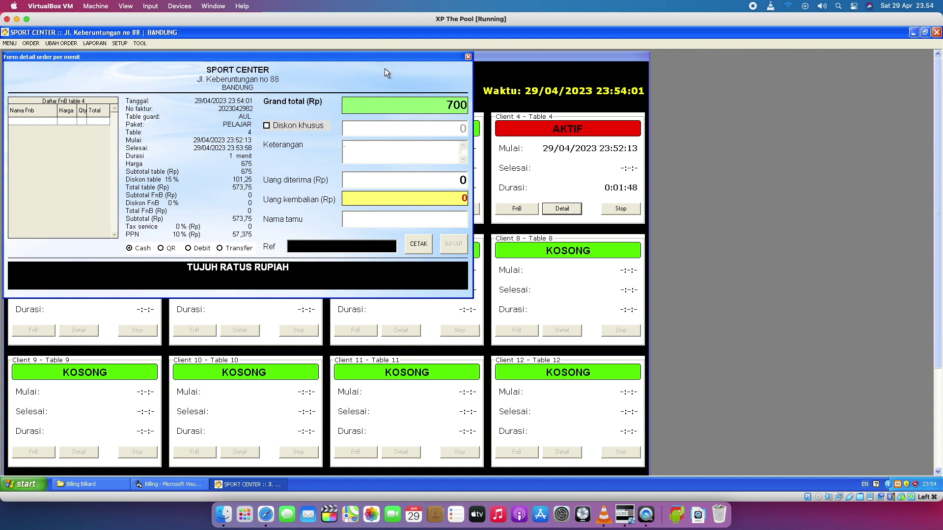
{"action": "left_click_drag", "start_coordinate": [373, 55], "coordinate": [498, 120]}
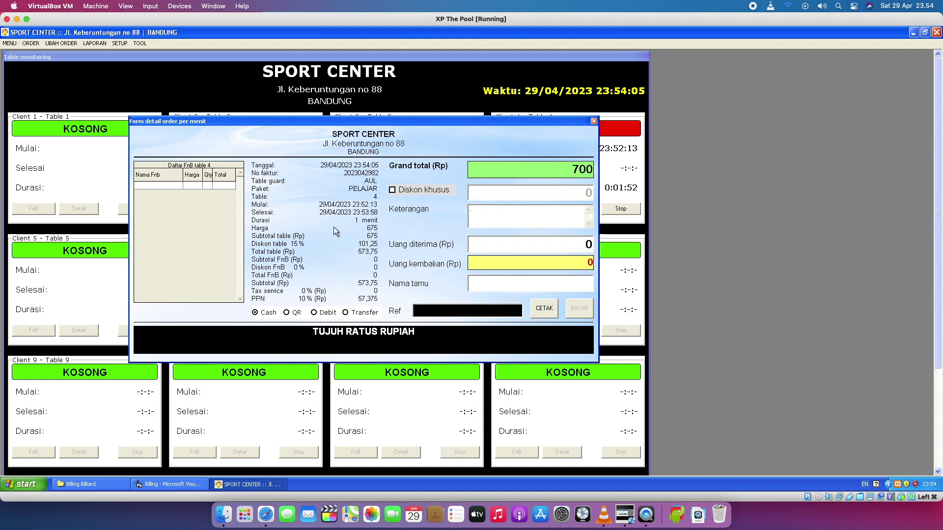
{"action": "left_click", "coordinate": [594, 122]}
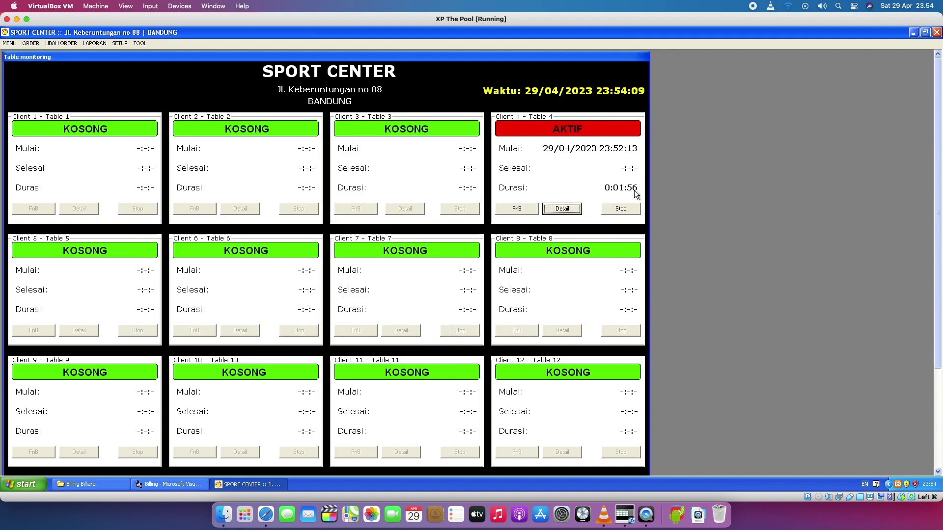
{"action": "left_click", "coordinate": [563, 209]}
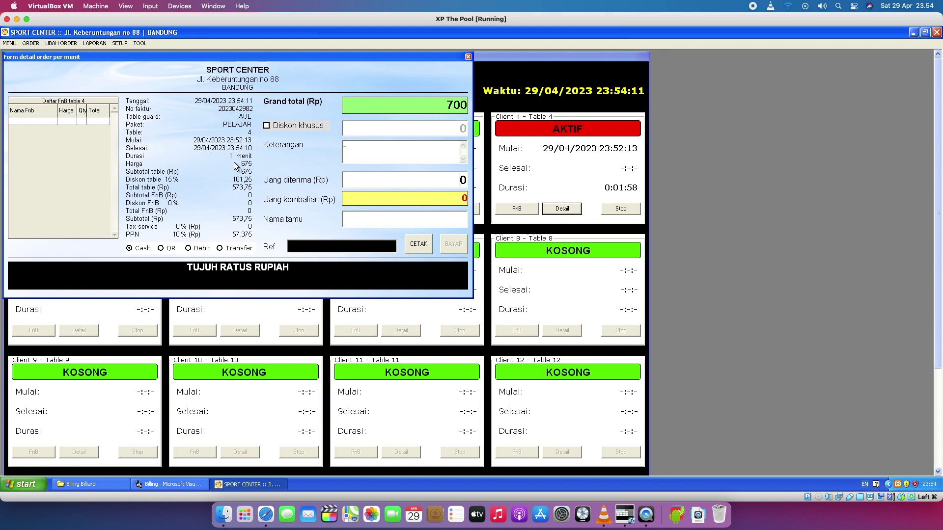
{"action": "left_click", "coordinate": [469, 57]}
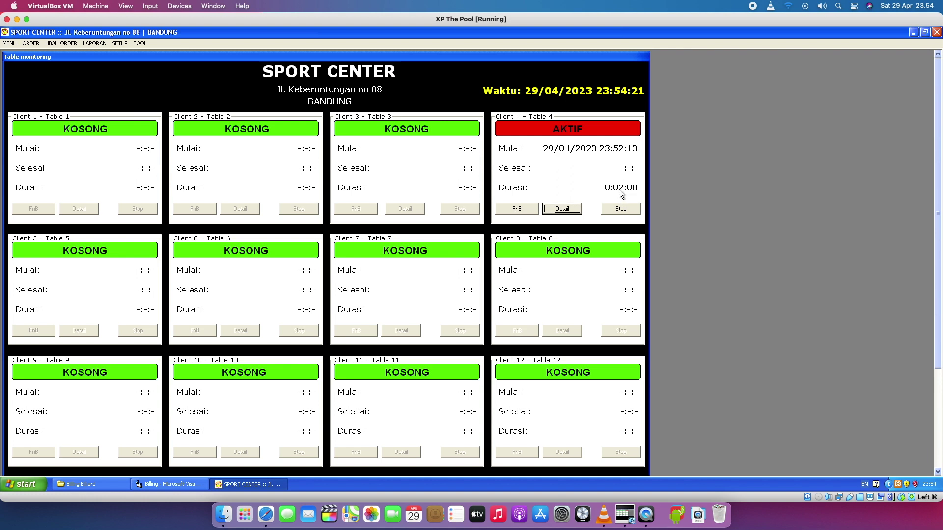
Open table 4's Detail bill showing 2 minutes of PELAJAR play and Rp 1300 total.
{"action": "left_click", "coordinate": [561, 211]}
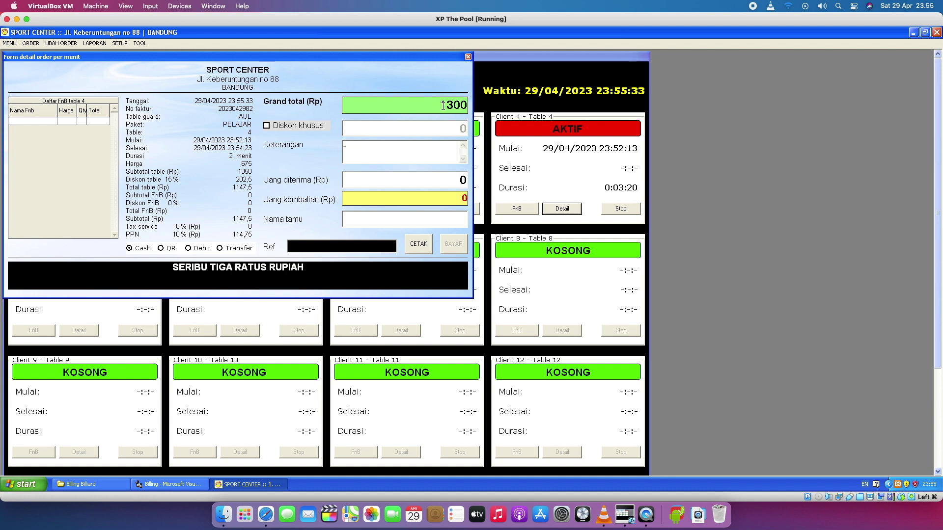
Highlight the grand total and the amount written in words, then close table 4's bill.
{"action": "left_click_drag", "start_coordinate": [445, 105], "coordinate": [467, 106]}
{"action": "left_click", "coordinate": [446, 105]}
{"action": "left_click_drag", "start_coordinate": [171, 269], "coordinate": [305, 269]}
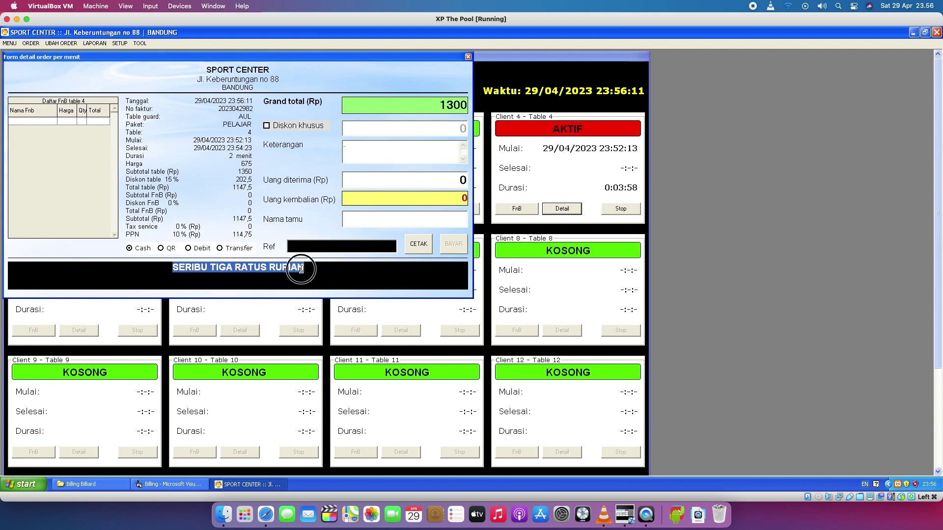
{"action": "left_click", "coordinate": [305, 268]}
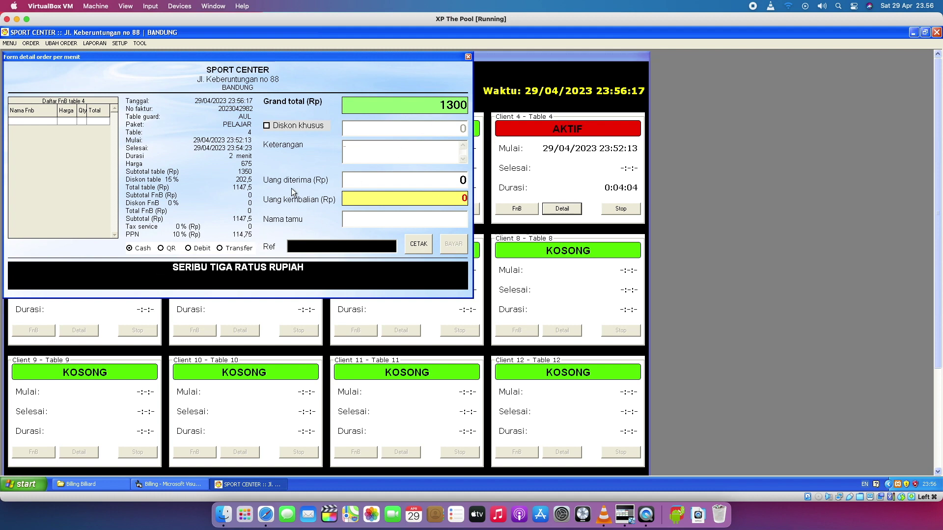
{"action": "left_click", "coordinate": [468, 57]}
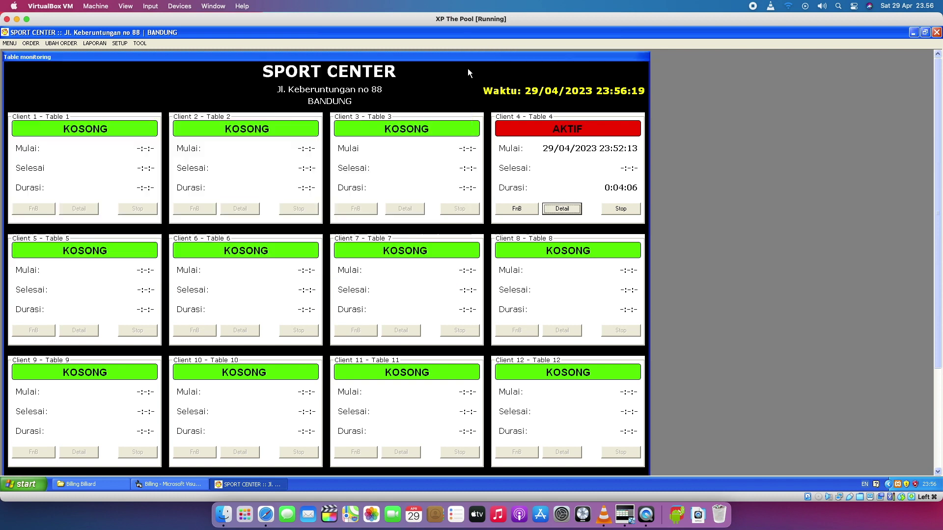
Stop table 4's session so it shows CHECKOUT, ending at 23:56:24 after 4 minutes.
{"action": "left_click", "coordinate": [578, 213]}
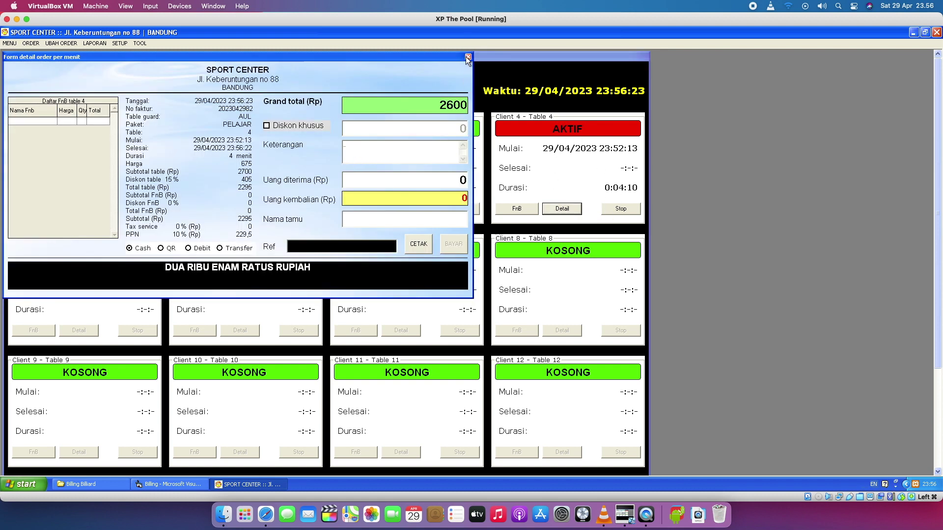
{"action": "left_click", "coordinate": [467, 57]}
{"action": "left_click", "coordinate": [621, 208]}
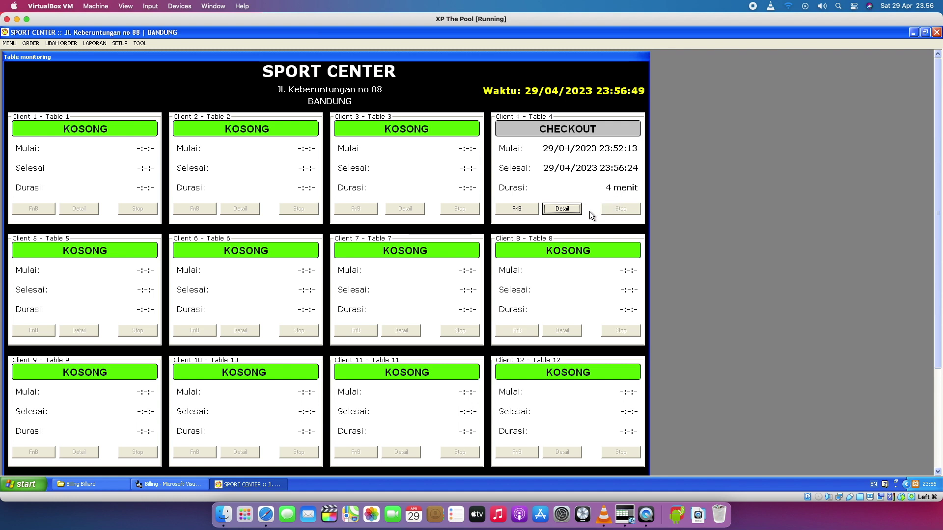
Open table 4's checkout bill, keep cash payment, and enter 10000 as the amount received.
{"action": "left_click", "coordinate": [574, 211]}
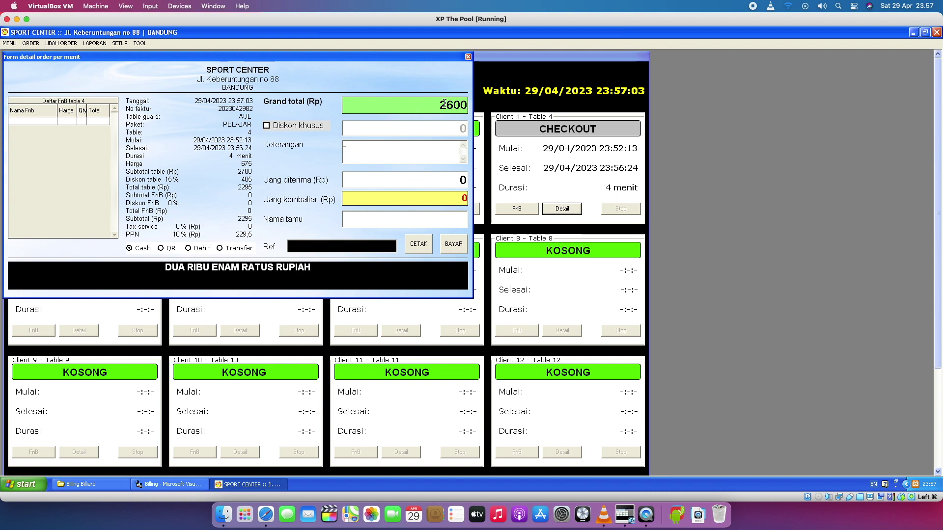
{"action": "left_click", "coordinate": [379, 218]}
{"action": "left_click", "coordinate": [407, 181]}
{"action": "left_click", "coordinate": [132, 251]}
{"action": "left_click", "coordinate": [443, 182]}
{"action": "type", "text": "10000"}
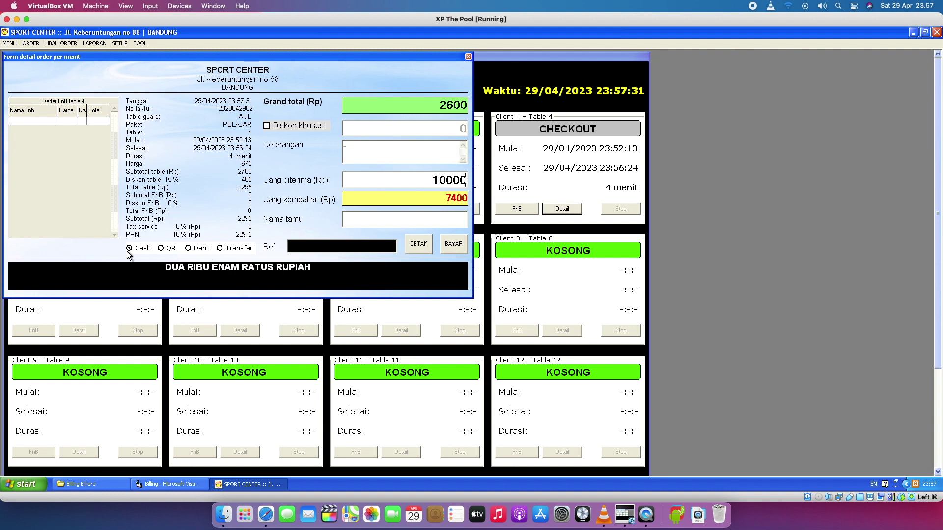
Try the QR, Debit and Transfer payment options while checking the grand total and 0 change.
{"action": "left_click", "coordinate": [162, 249]}
{"action": "left_click", "coordinate": [188, 248]}
{"action": "left_click", "coordinate": [220, 249]}
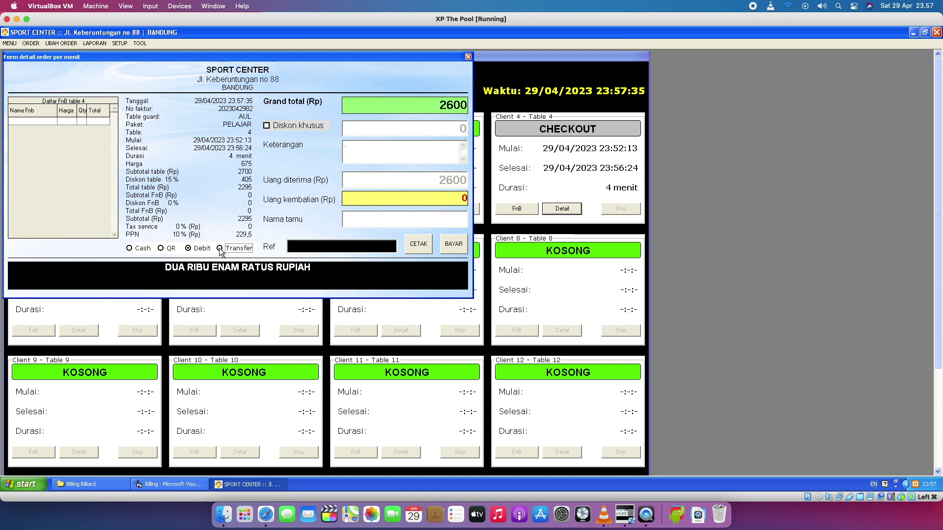
{"action": "left_click", "coordinate": [162, 249]}
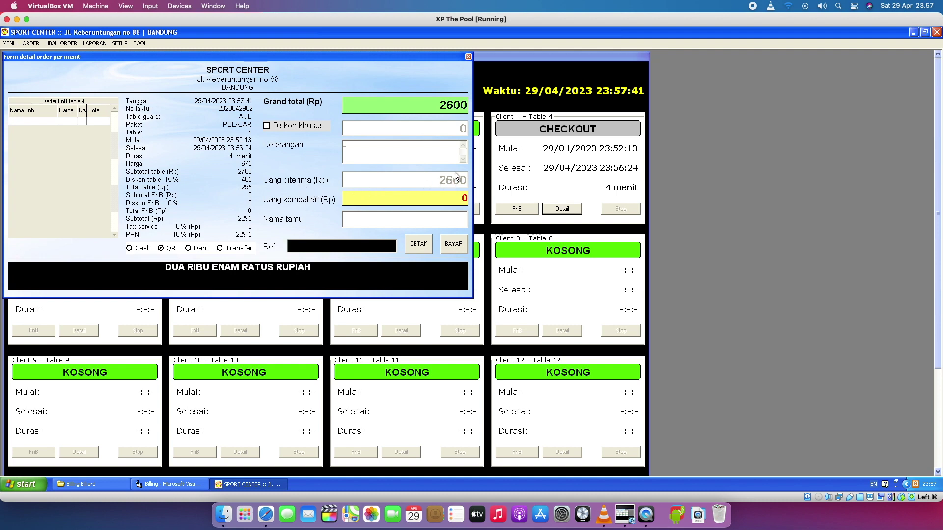
{"action": "left_click", "coordinate": [463, 108]}
{"action": "left_click_drag", "start_coordinate": [448, 198], "coordinate": [477, 197]}
{"action": "left_click", "coordinate": [228, 248]}
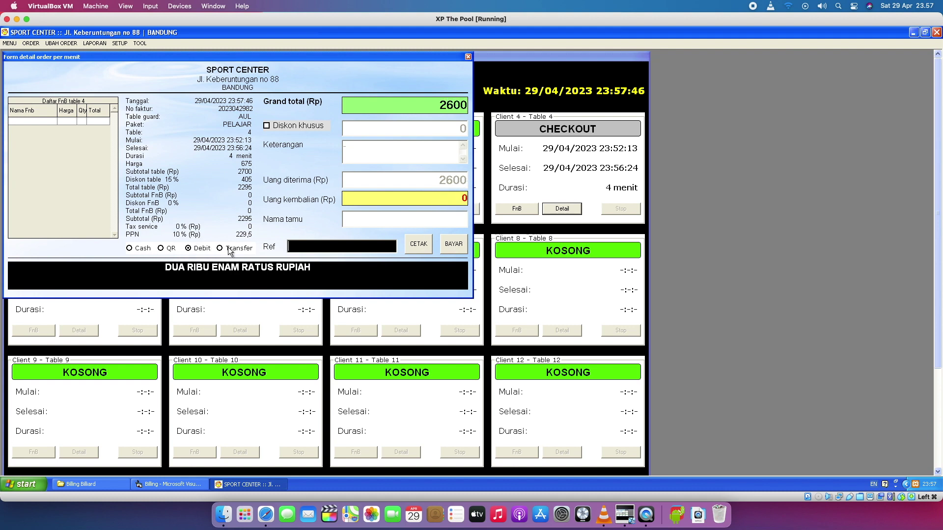
{"action": "left_click", "coordinate": [450, 197]}
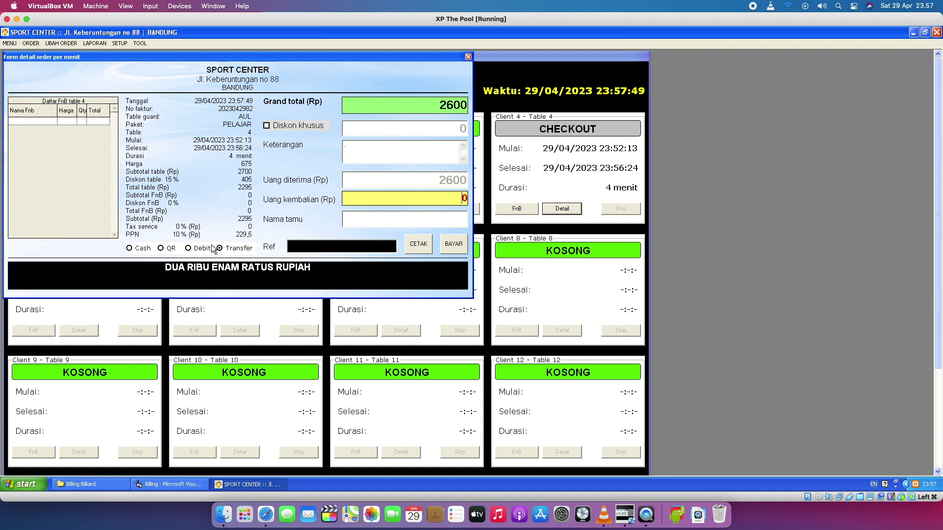
{"action": "left_click", "coordinate": [161, 249]}
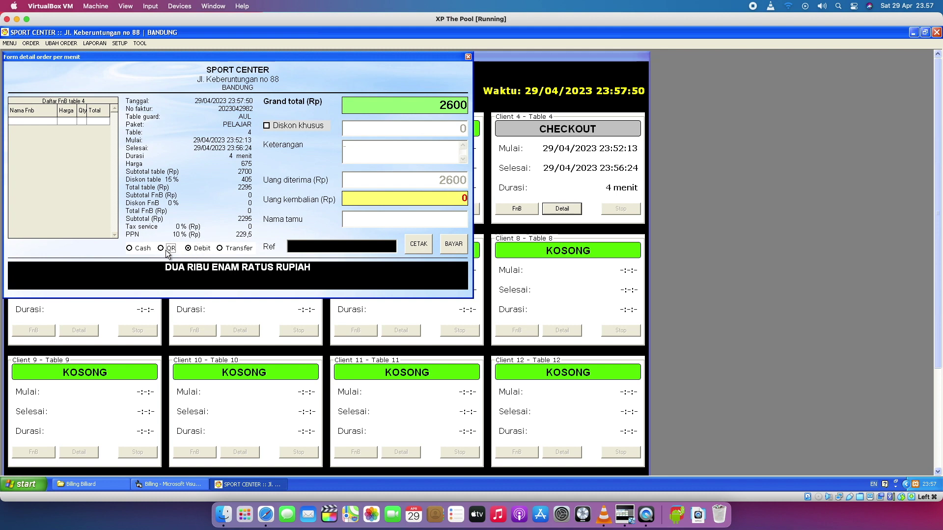
Type 'jhj' as a Transfer reference, clear it, then settle on QR with 2600 received.
{"action": "left_click", "coordinate": [238, 248]}
{"action": "type", "text": "jhj"}
{"action": "key", "text": "BackSpace"}
{"action": "key", "text": "BackSpace"}
{"action": "key", "text": "BackSpace"}
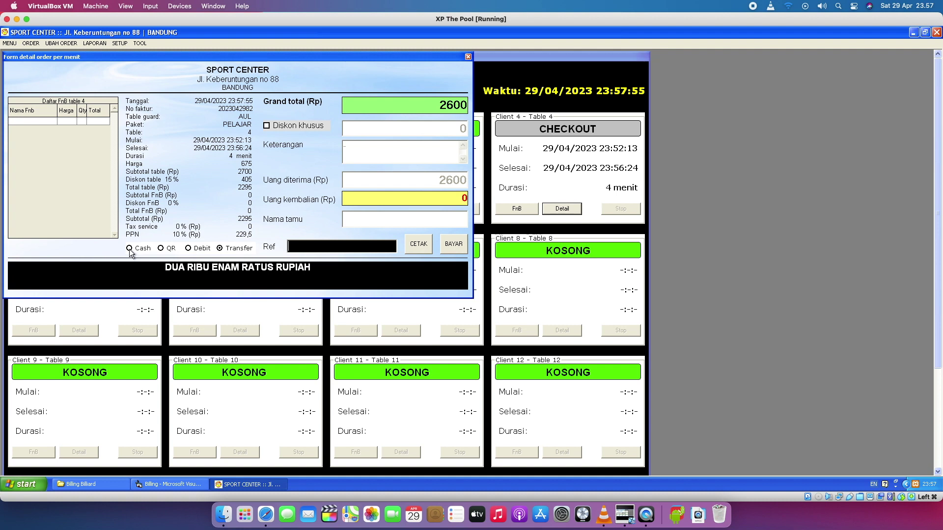
{"action": "left_click", "coordinate": [130, 249]}
{"action": "left_click_drag", "start_coordinate": [437, 180], "coordinate": [500, 183]}
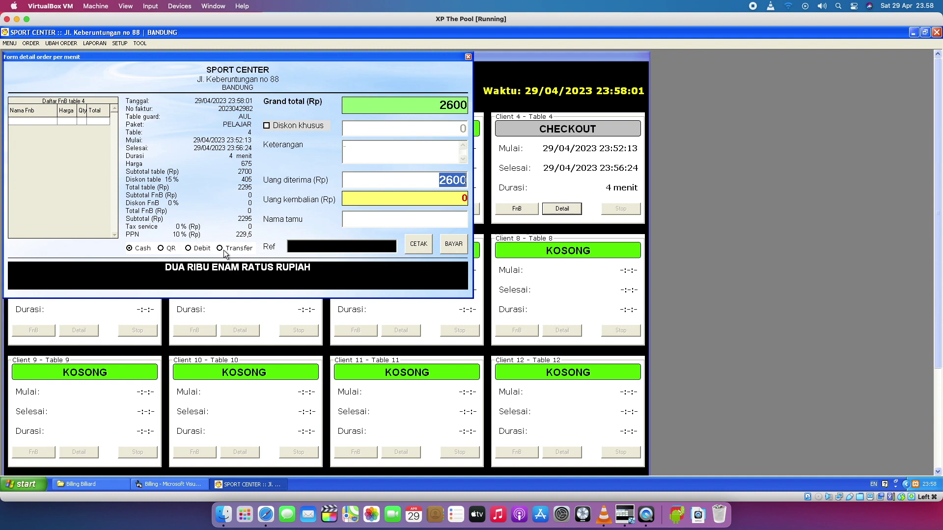
{"action": "left_click", "coordinate": [164, 249]}
Attempt BAYAR, dismiss the 'Nama tamu harus di isi!' warning, and enter guest name 'Mr. pelanggan 1'.
{"action": "left_click", "coordinate": [459, 250]}
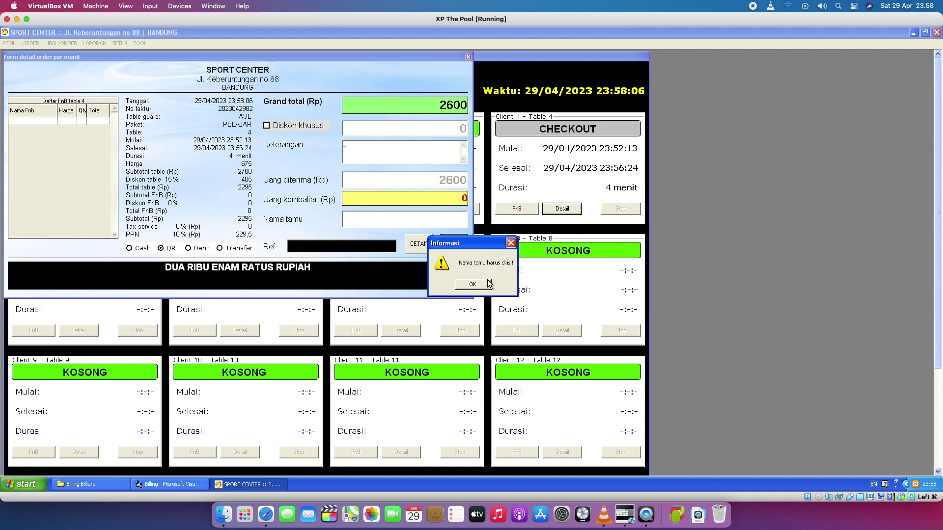
{"action": "left_click", "coordinate": [473, 284]}
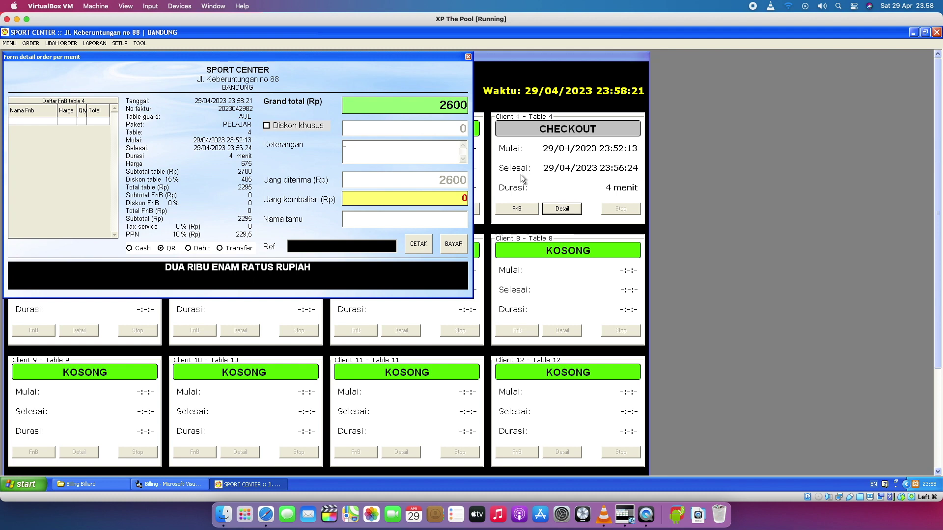
{"action": "type", "text": "Mr. pelanggan"}
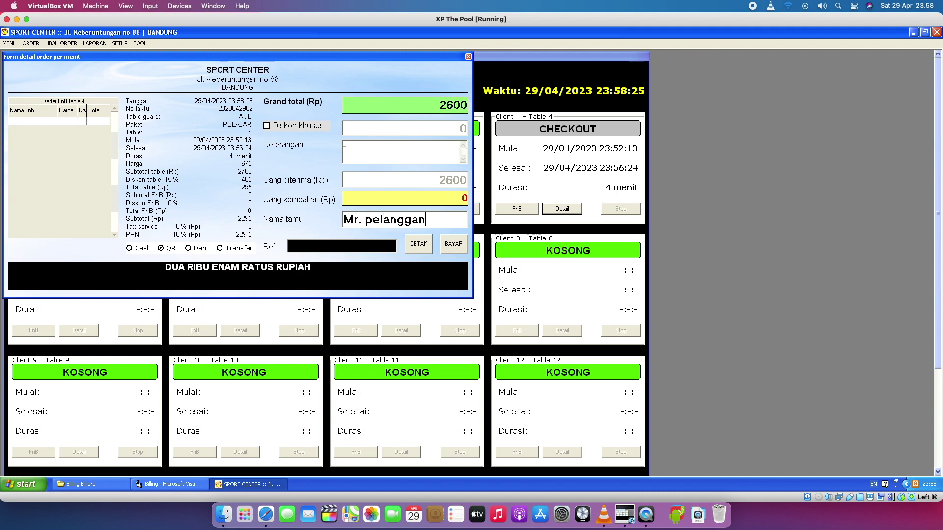
{"action": "type", "text": " 1"}
Pay table 4's Rp 2600 QR bill with BAYAR and confirm Yes in Konfirmasi.
{"action": "left_click", "coordinate": [459, 247]}
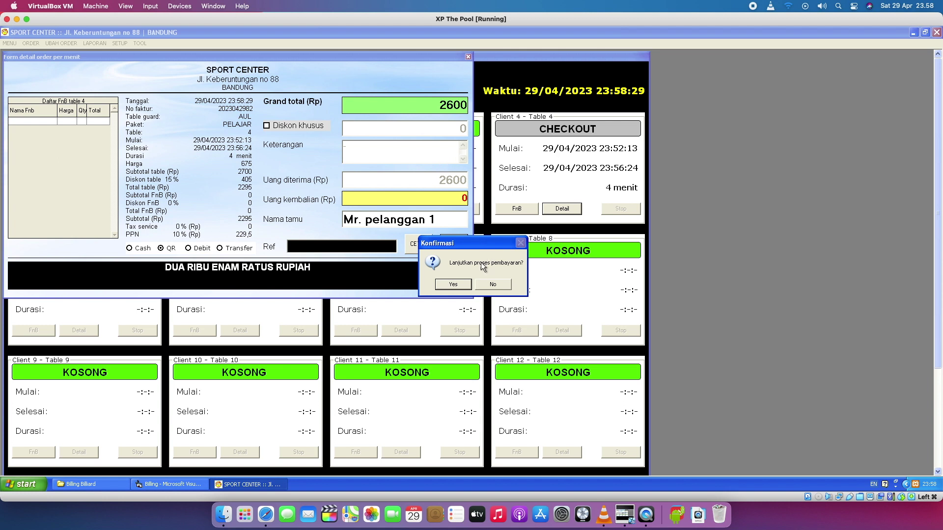
{"action": "left_click", "coordinate": [453, 285]}
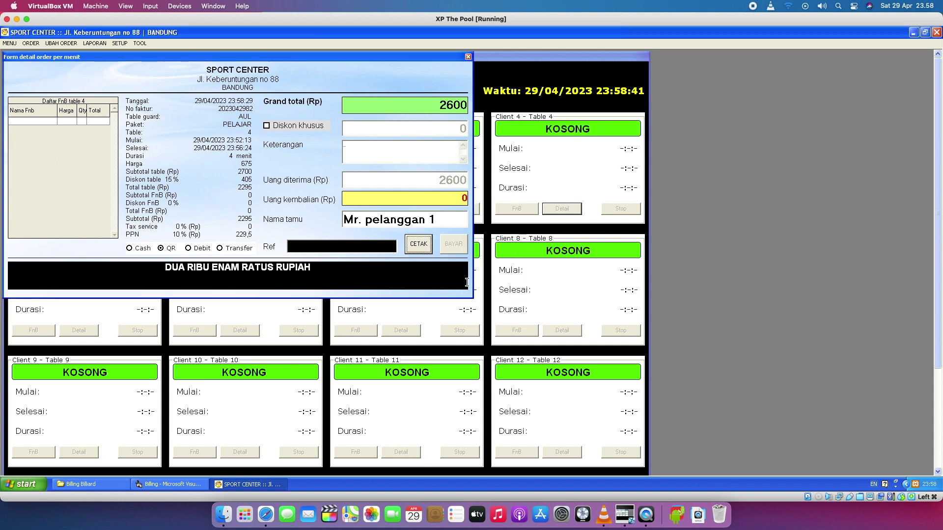
Centre the bill form and print table 4's receipt via CETAK to OneNote 2007.
{"action": "left_click_drag", "start_coordinate": [452, 55], "coordinate": [492, 163]}
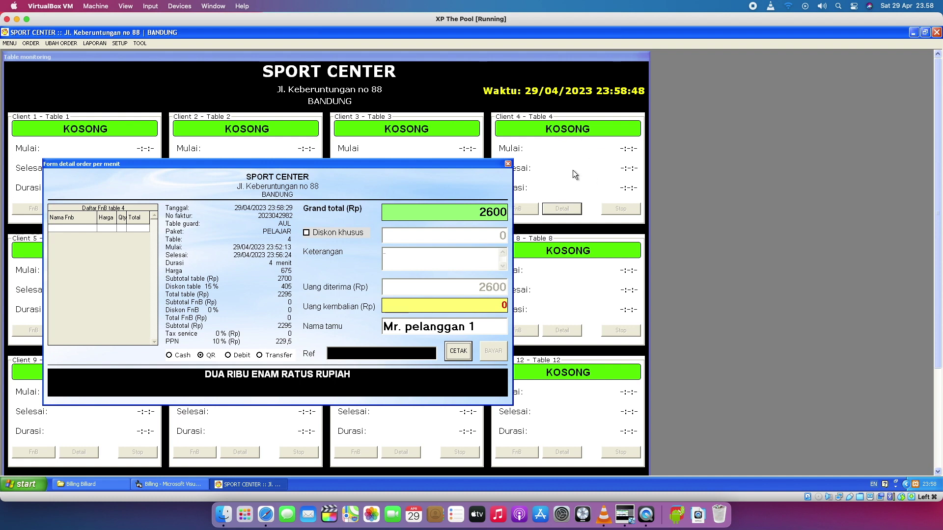
{"action": "left_click", "coordinate": [465, 353]}
{"action": "left_click", "coordinate": [463, 352]}
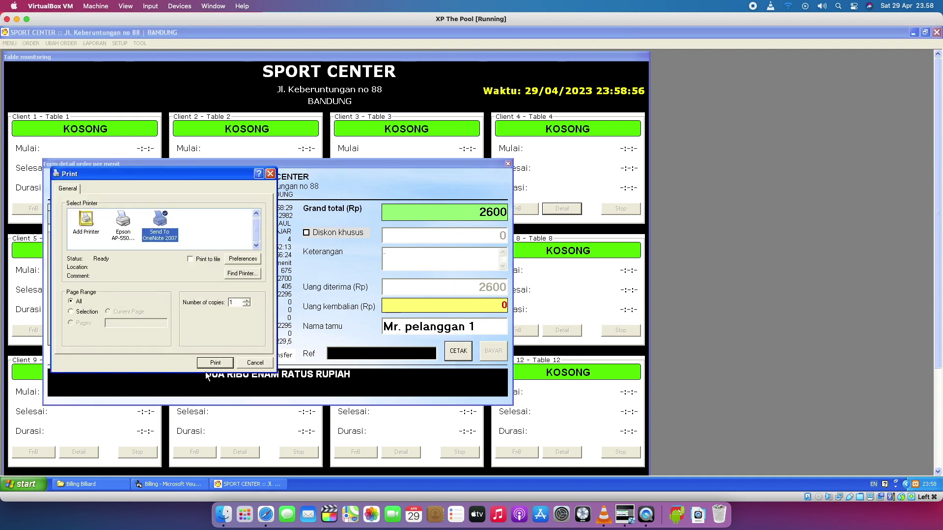
{"action": "left_click", "coordinate": [215, 363]}
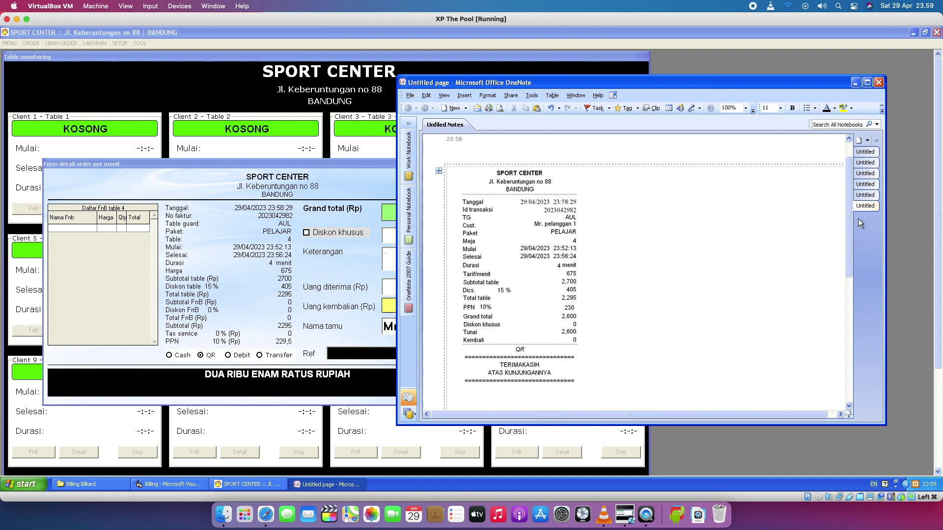
Review table 4's receipt page in OneNote, reposition the window, then close OneNote.
{"action": "scroll", "coordinate": [849, 217], "scroll_direction": "down", "scroll_amount": 1}
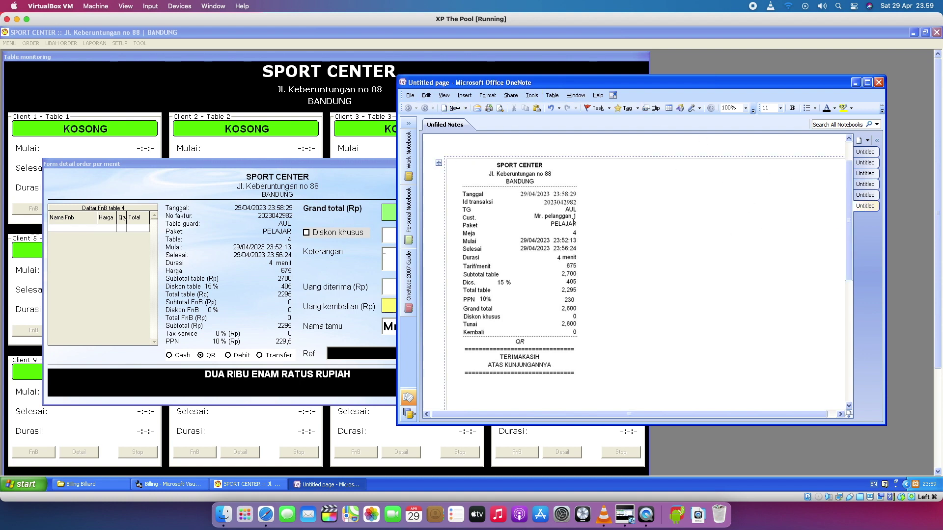
{"action": "left_click_drag", "start_coordinate": [580, 80], "coordinate": [710, 96]}
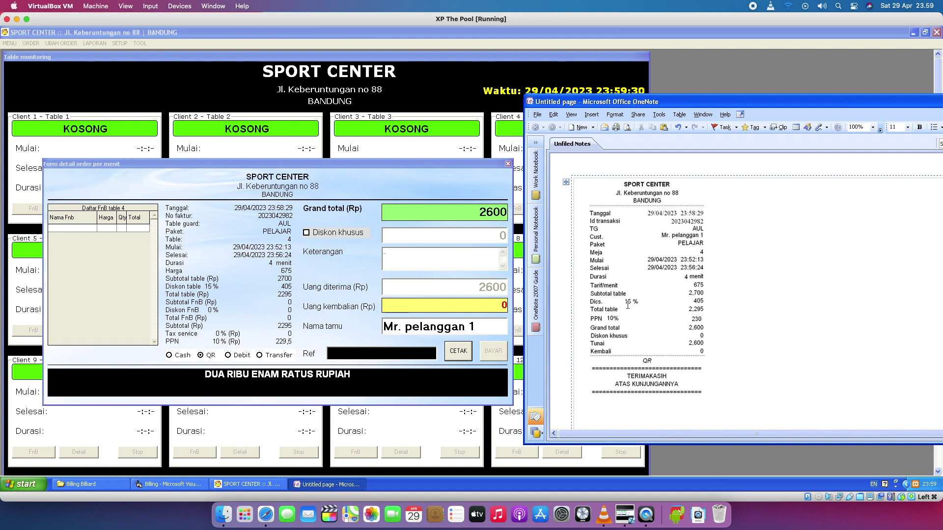
{"action": "left_click_drag", "start_coordinate": [919, 102], "coordinate": [717, 115]}
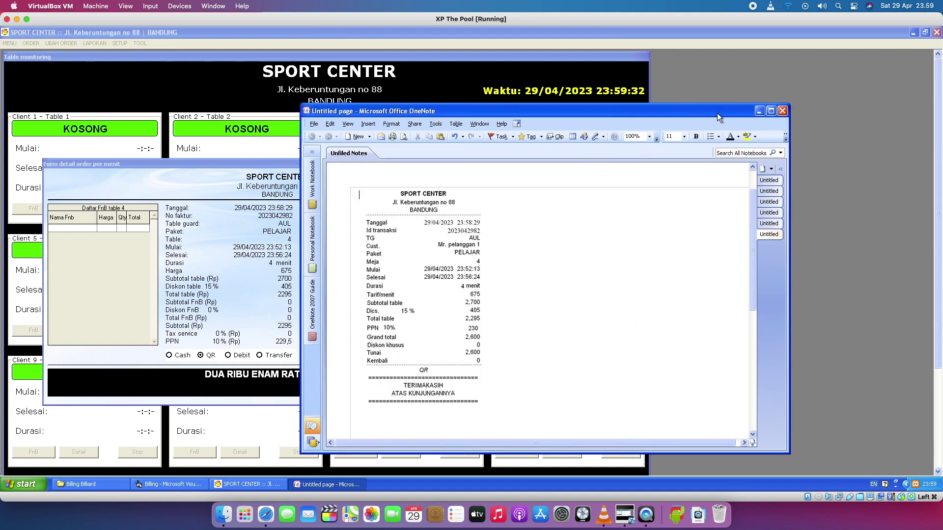
{"action": "left_click", "coordinate": [783, 111]}
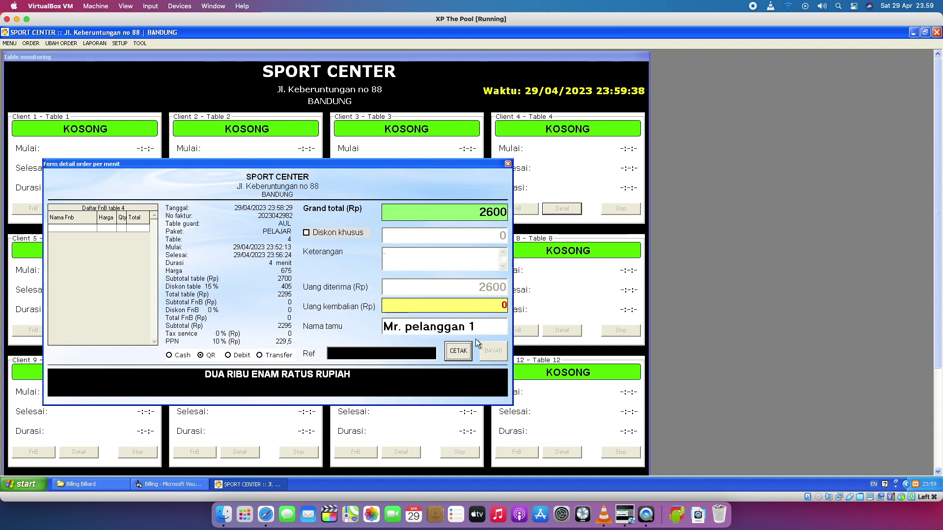
Print table 4's receipt to OneNote again, close OneNote, and close the bill form.
{"action": "left_click", "coordinate": [458, 351]}
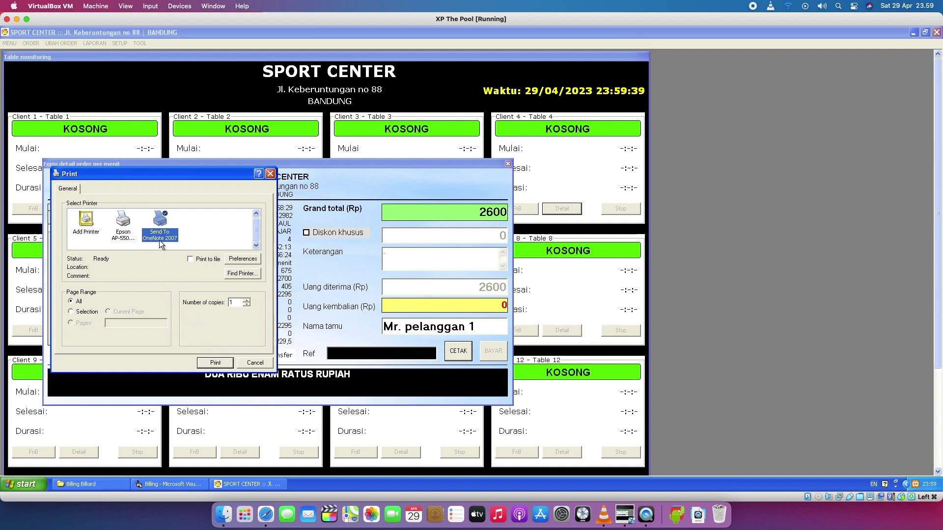
{"action": "left_click", "coordinate": [221, 365]}
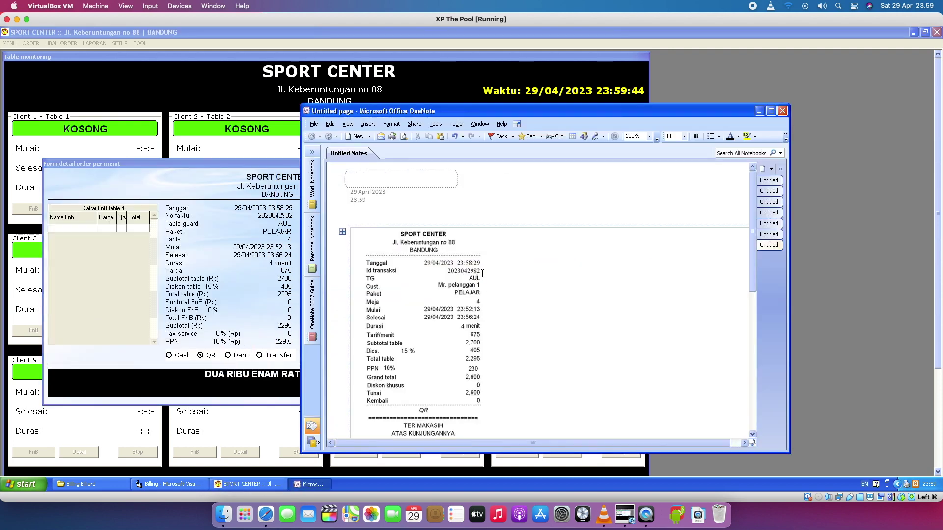
{"action": "left_click", "coordinate": [782, 111]}
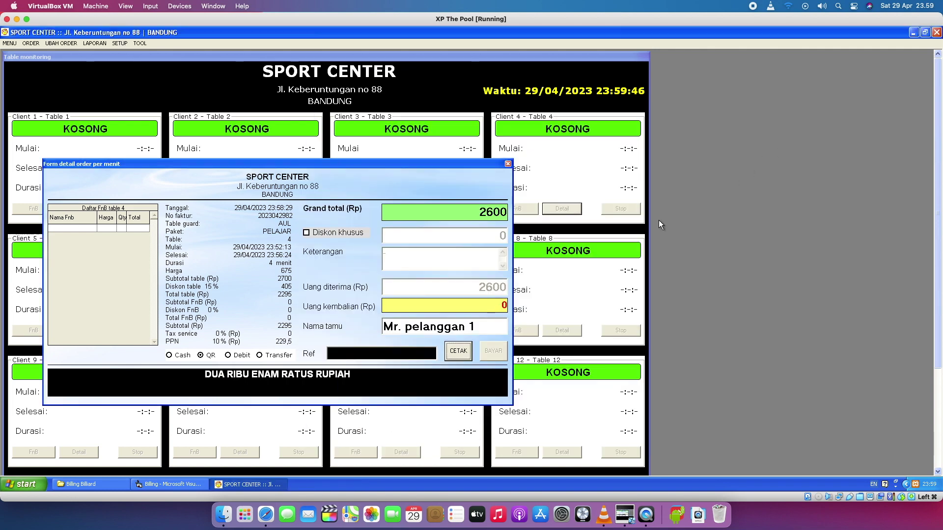
{"action": "left_click", "coordinate": [508, 165]}
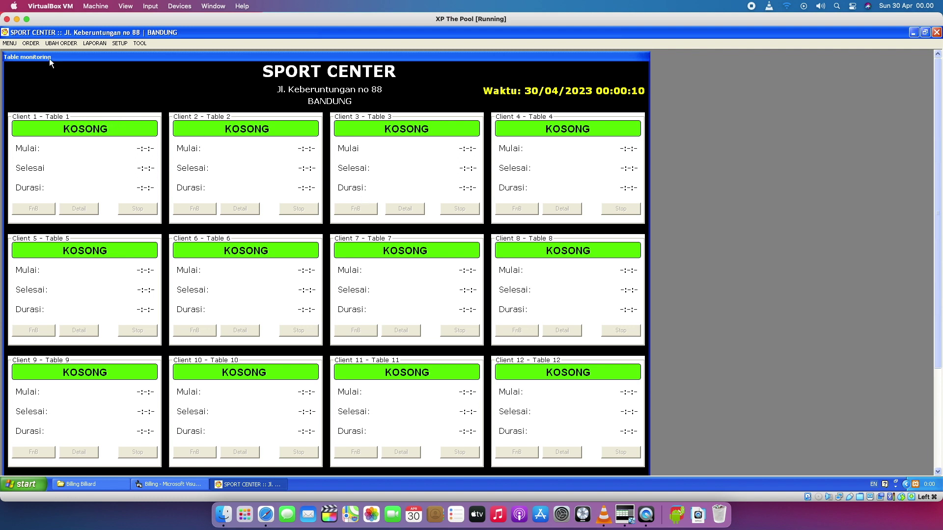
Start a per-minute order for table 1 with the PELAJAR package.
{"action": "left_click", "coordinate": [33, 45]}
{"action": "left_click", "coordinate": [37, 55]}
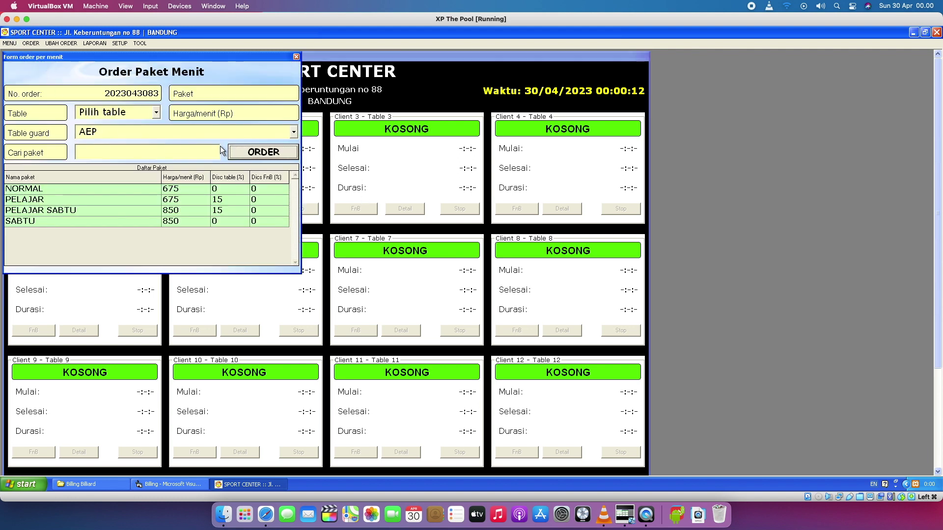
{"action": "left_click", "coordinate": [156, 113]}
{"action": "left_click", "coordinate": [152, 124]}
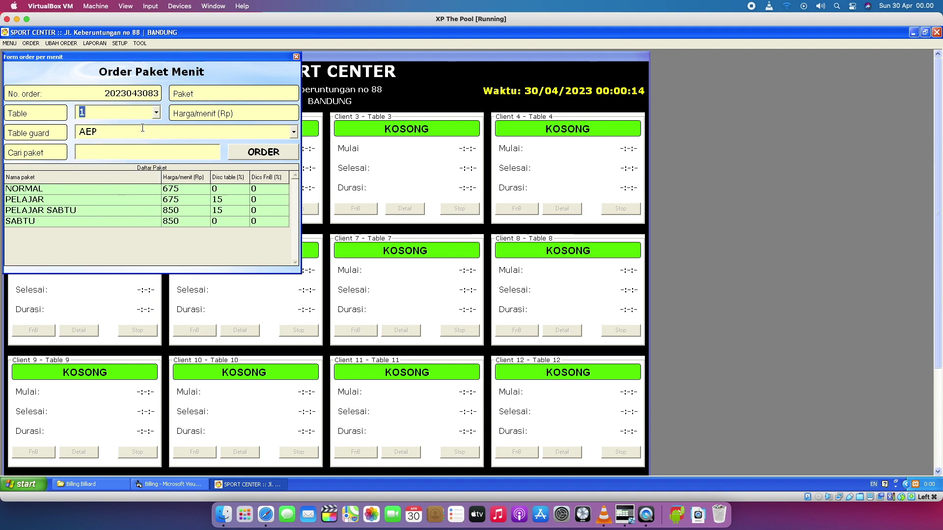
{"action": "left_click", "coordinate": [136, 198]}
{"action": "left_click", "coordinate": [239, 158]}
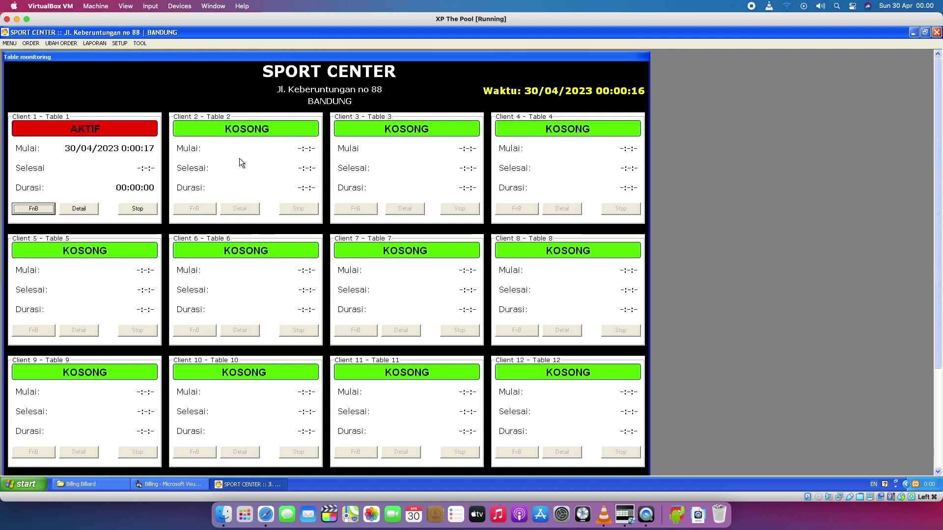
Start a per-minute order for table 2 with a different guard and the SABTU package.
{"action": "left_click", "coordinate": [31, 45]}
{"action": "left_click", "coordinate": [35, 54]}
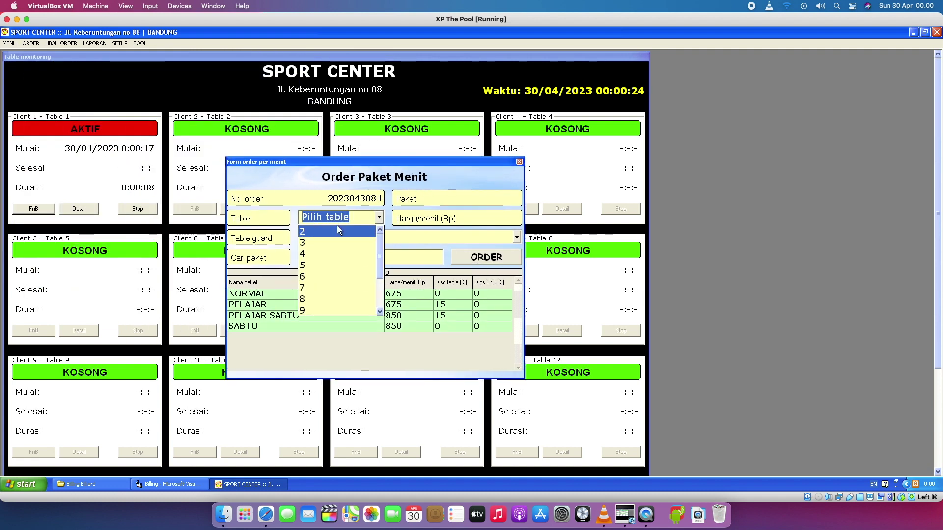
{"action": "left_click", "coordinate": [316, 235]}
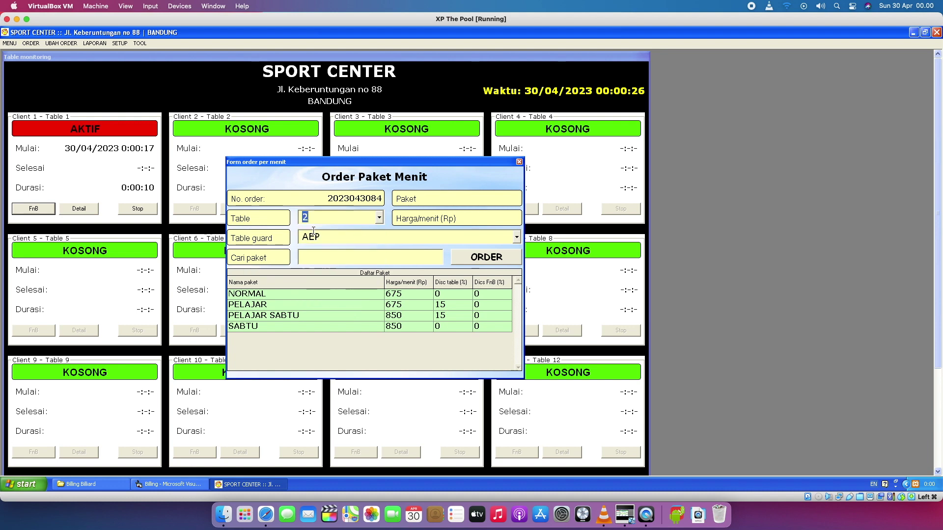
{"action": "left_click", "coordinate": [338, 309]}
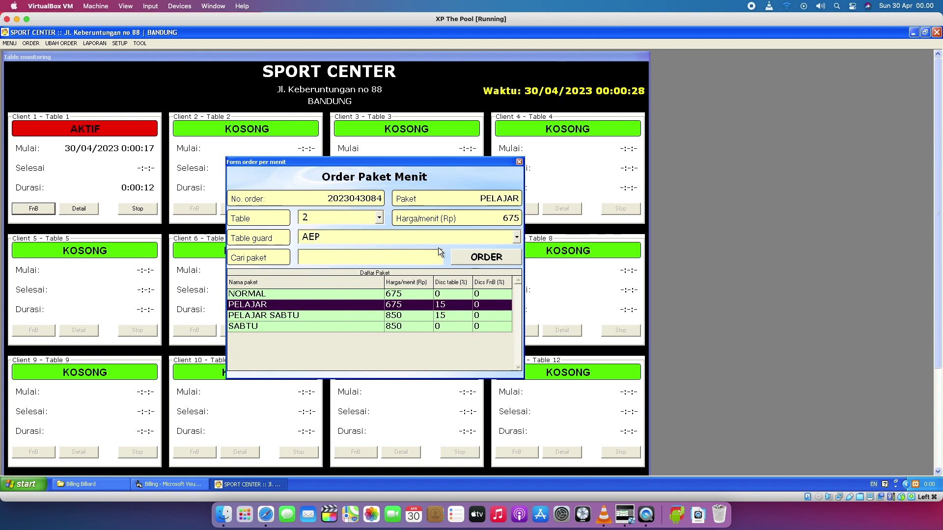
{"action": "left_click", "coordinate": [517, 238]}
{"action": "left_click", "coordinate": [422, 295]}
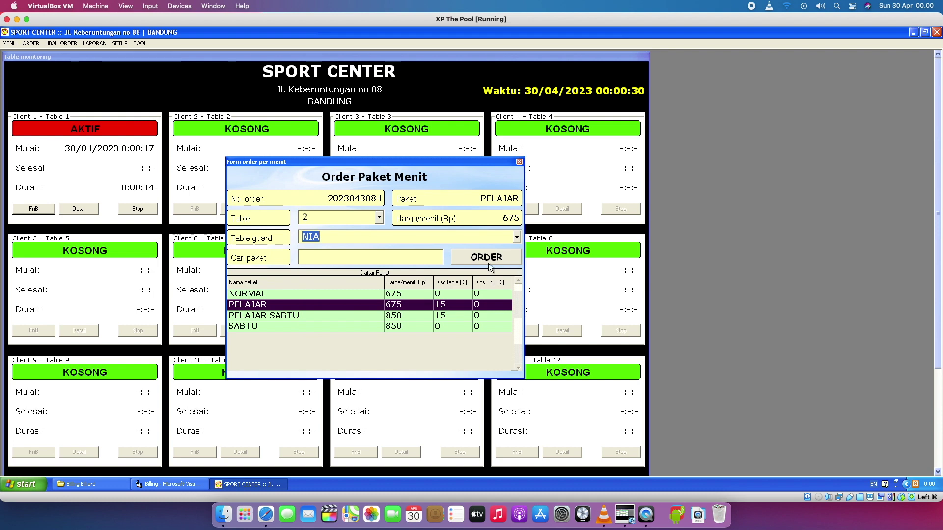
{"action": "left_click", "coordinate": [407, 326]}
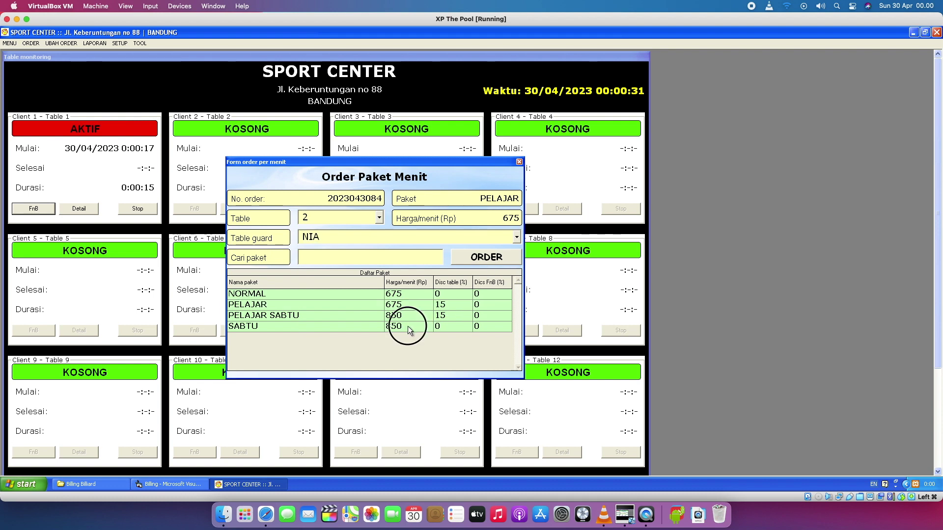
{"action": "left_click", "coordinate": [482, 258]}
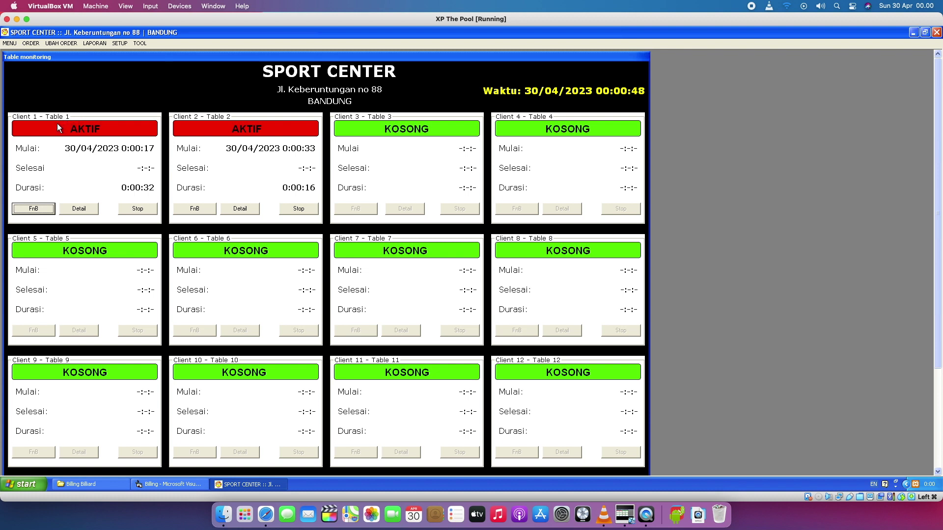
Open table 1's FnB order form, centre it, and search 'BE' to pick GUINESS BESAR.
{"action": "left_click", "coordinate": [40, 210]}
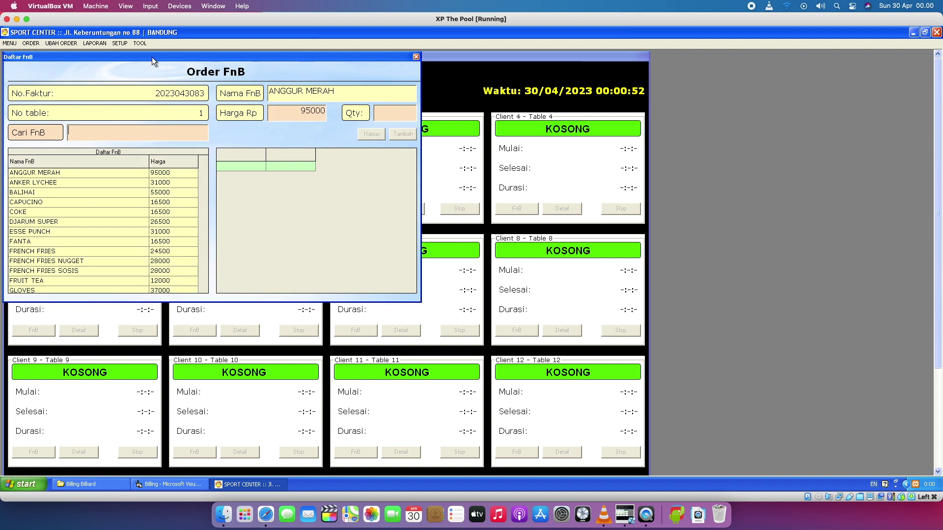
{"action": "left_click_drag", "start_coordinate": [152, 56], "coordinate": [394, 163]}
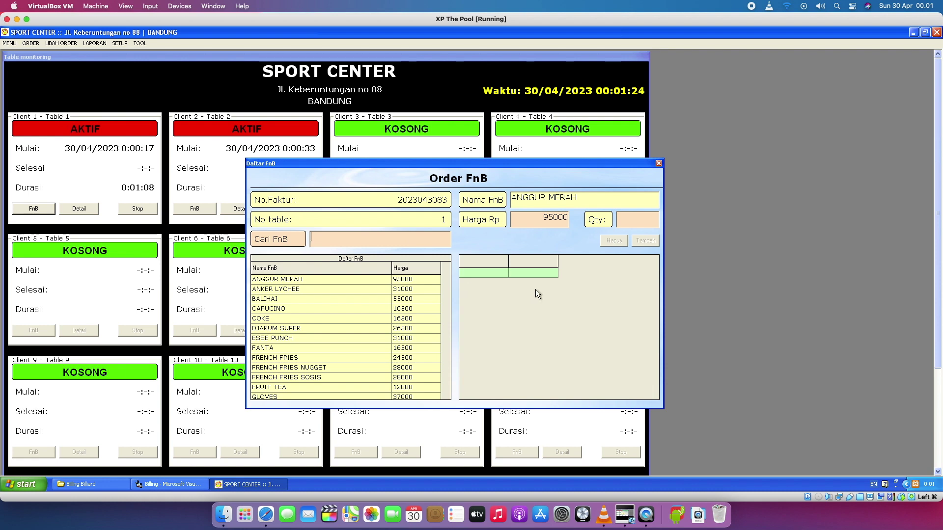
{"action": "left_click", "coordinate": [410, 240]}
{"action": "type", "text": "BE"}
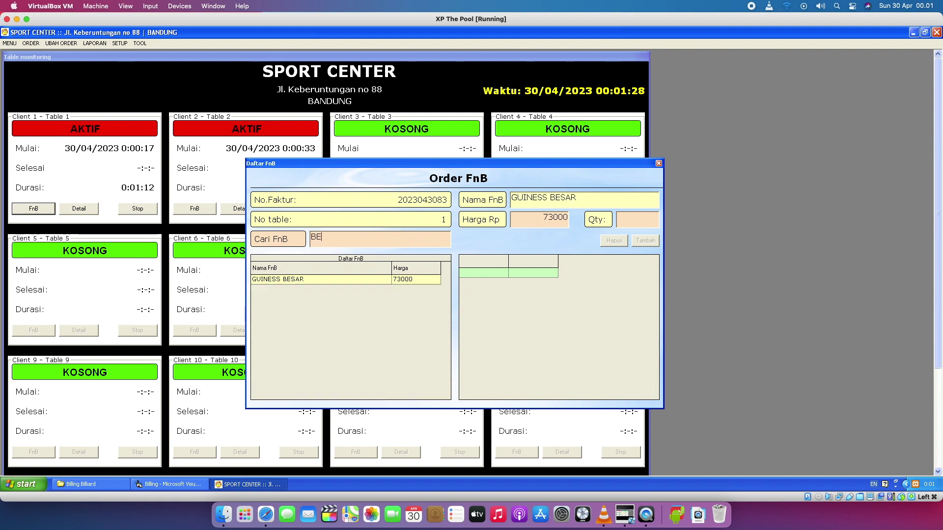
{"action": "left_click", "coordinate": [343, 279]}
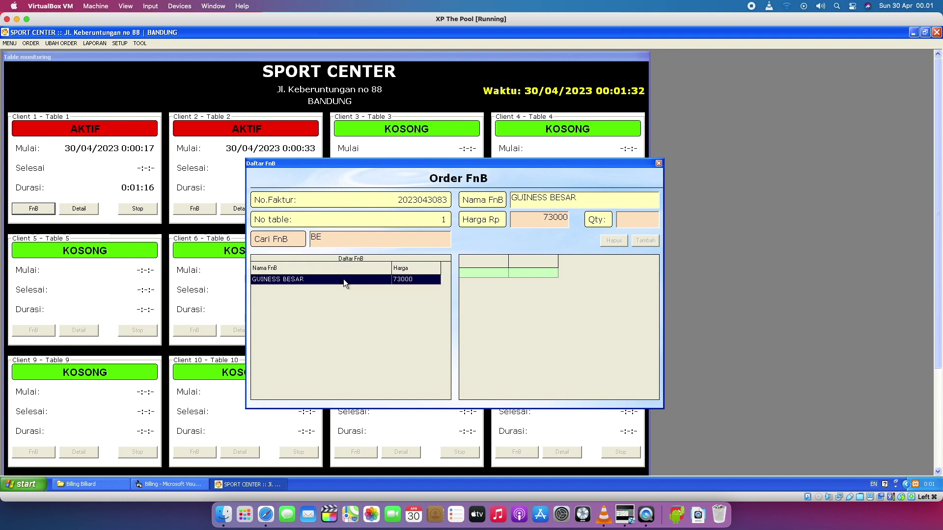
{"action": "left_click", "coordinate": [638, 221]}
{"action": "left_click", "coordinate": [409, 281]}
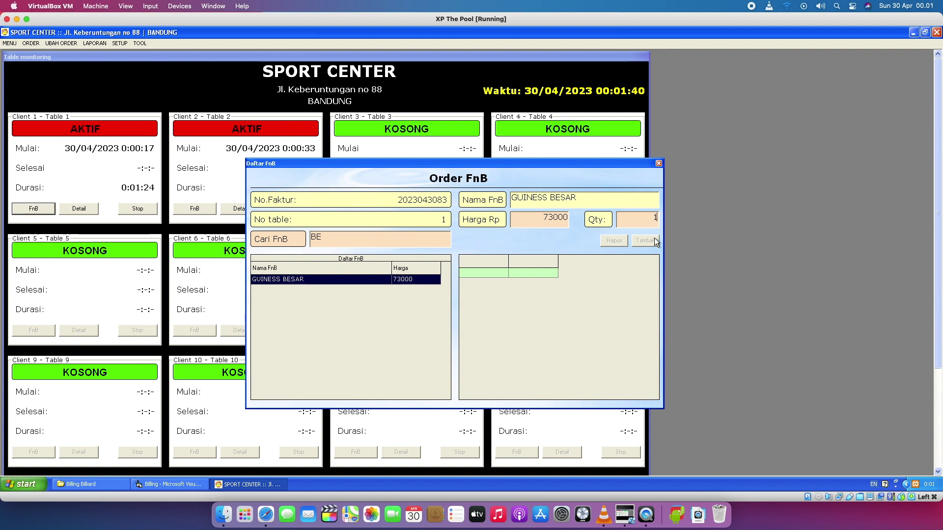
Clear the search, try ANKER LYCHEE, then re-search 'BE' and reselect GUINESS BESAR.
{"action": "left_click", "coordinate": [287, 242]}
{"action": "key", "text": "BackSpace"}
{"action": "left_click", "coordinate": [341, 287]}
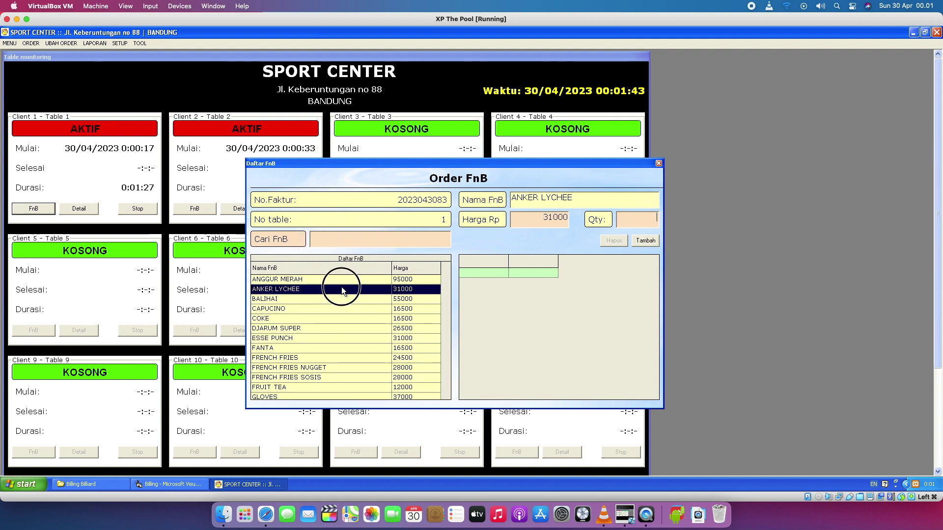
{"action": "left_click", "coordinate": [412, 241]}
{"action": "type", "text": "BEE"}
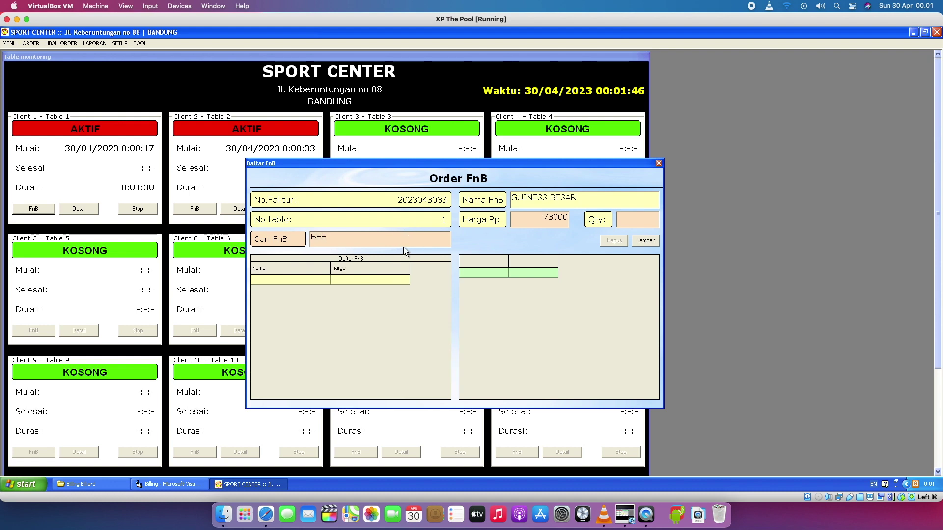
{"action": "key", "text": "BackSpace"}
{"action": "left_click", "coordinate": [379, 280]}
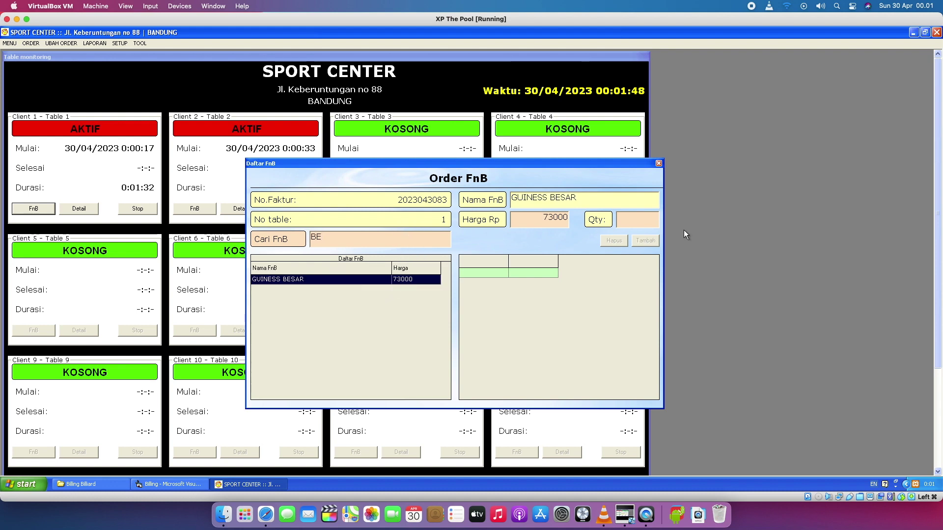
{"action": "left_click", "coordinate": [421, 280]}
Enter 'o' as quantity, dismiss the invalid-character warning, and clear the search field.
{"action": "left_click", "coordinate": [641, 225]}
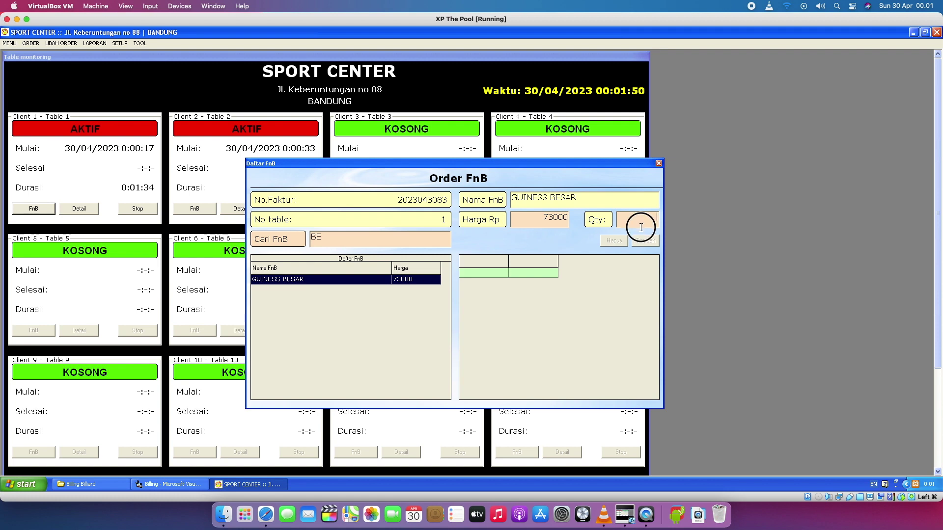
{"action": "type", "text": "o"}
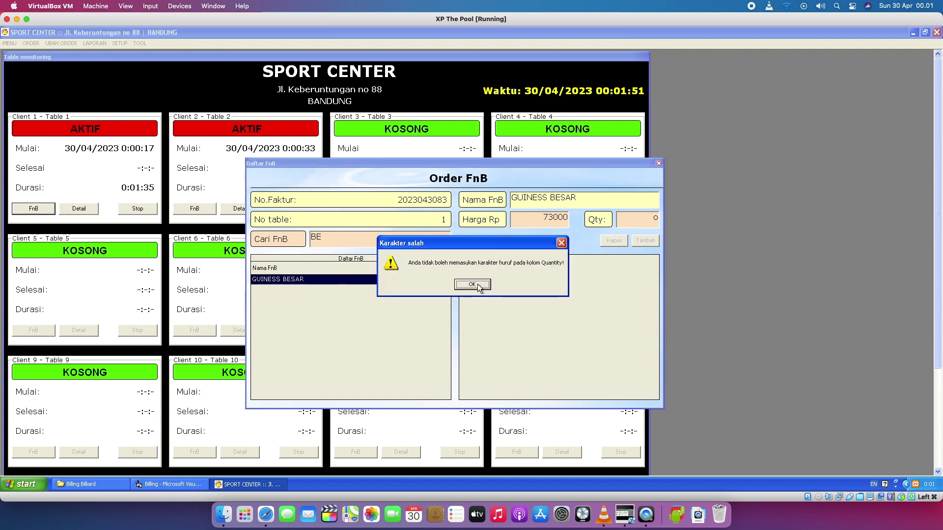
{"action": "left_click", "coordinate": [472, 285]}
{"action": "left_click", "coordinate": [668, 220]}
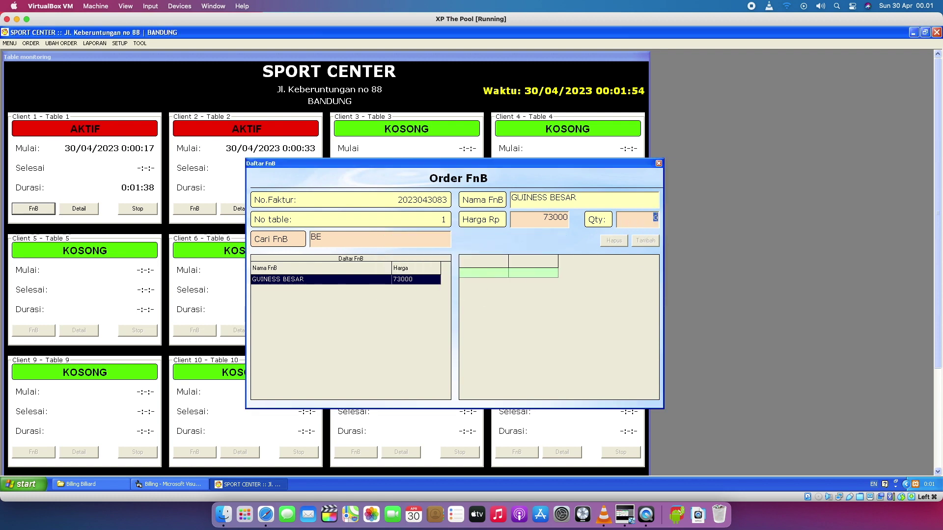
{"action": "key", "text": "BackSpace"}
{"action": "key", "text": "BackSpace"}
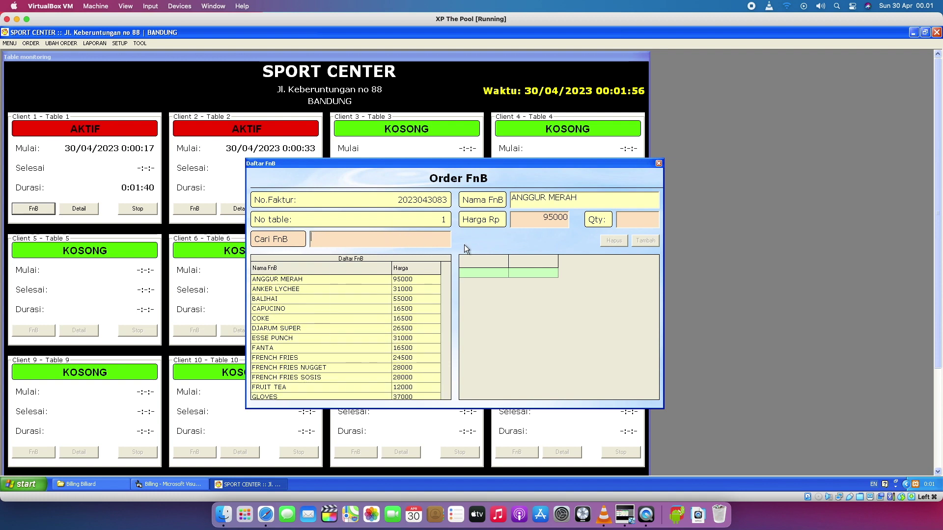
Browse CAPUCINO, COKE and a 'BE' search for GUINESS BESAR, then clear the search.
{"action": "left_click", "coordinate": [326, 309]}
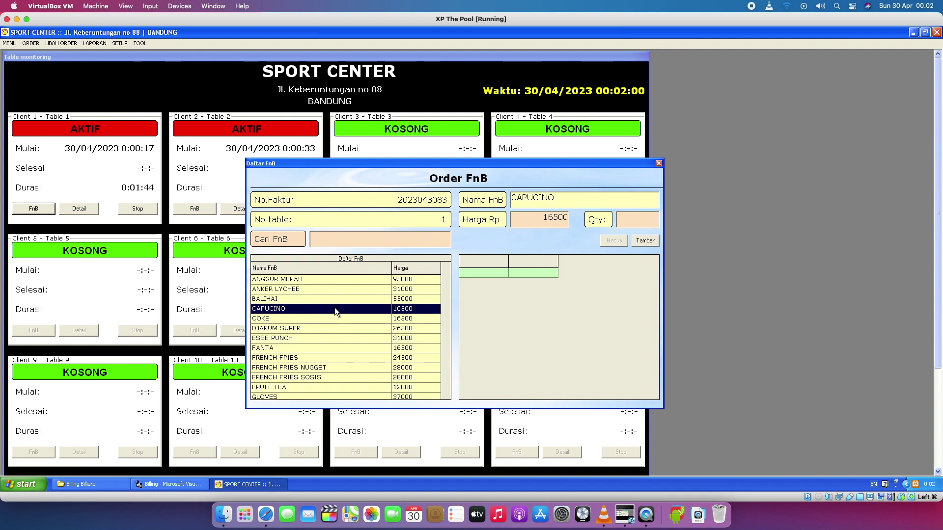
{"action": "left_click", "coordinate": [652, 219]}
{"action": "left_click", "coordinate": [314, 320]}
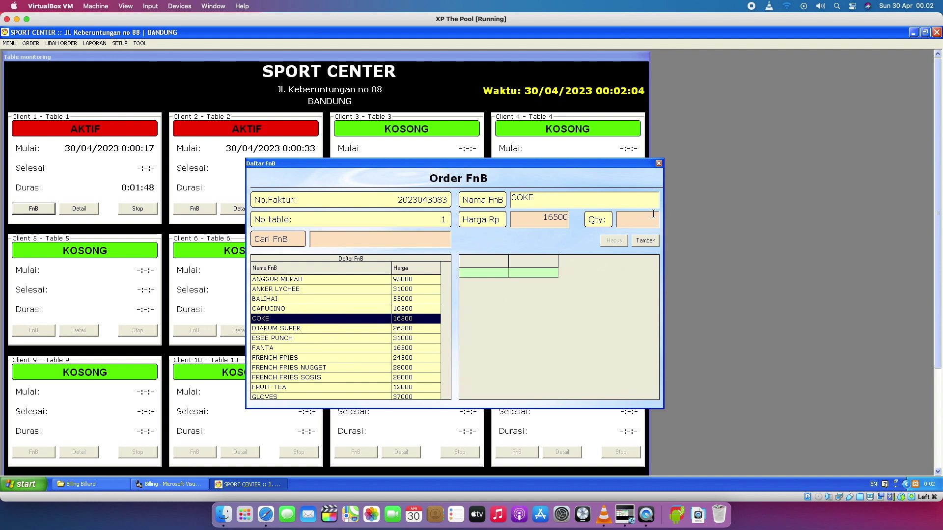
{"action": "left_click", "coordinate": [364, 238]}
{"action": "type", "text": "BE"}
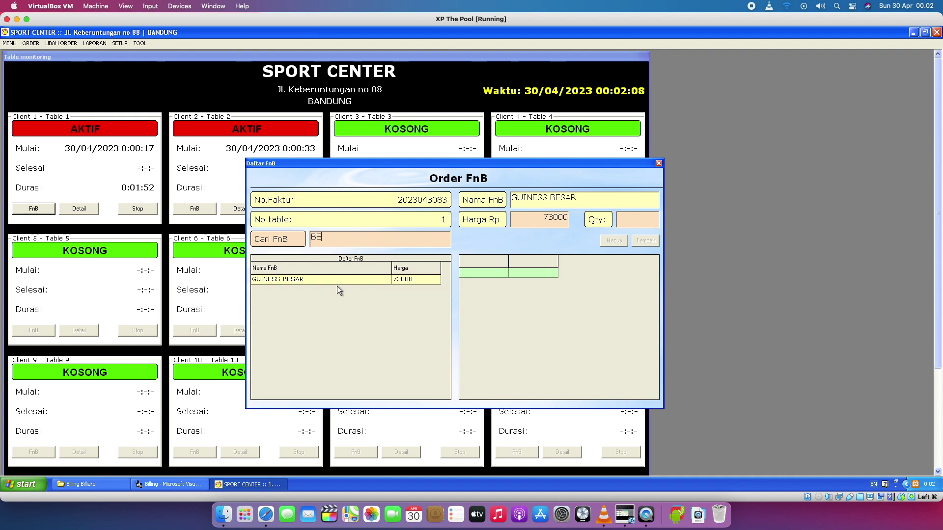
{"action": "left_click", "coordinate": [341, 281]}
{"action": "left_click", "coordinate": [324, 239]}
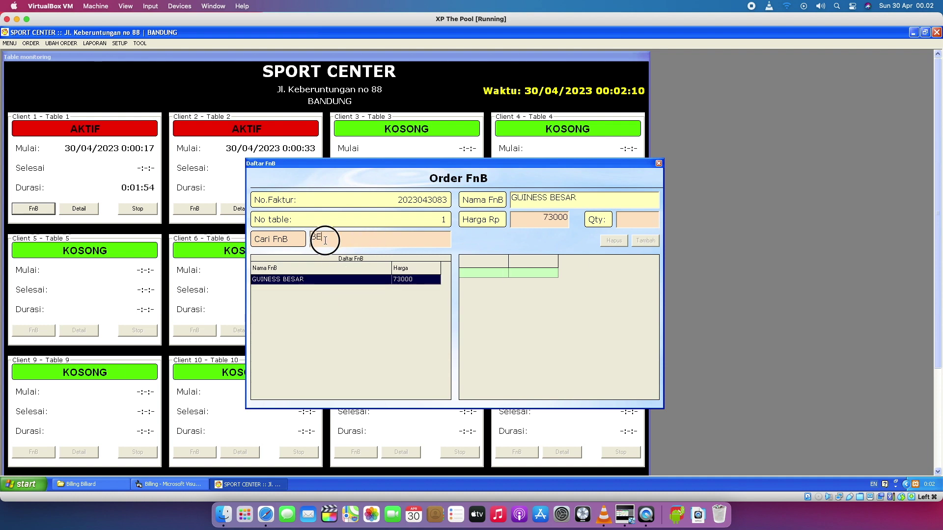
{"action": "key", "text": "BackSpace"}
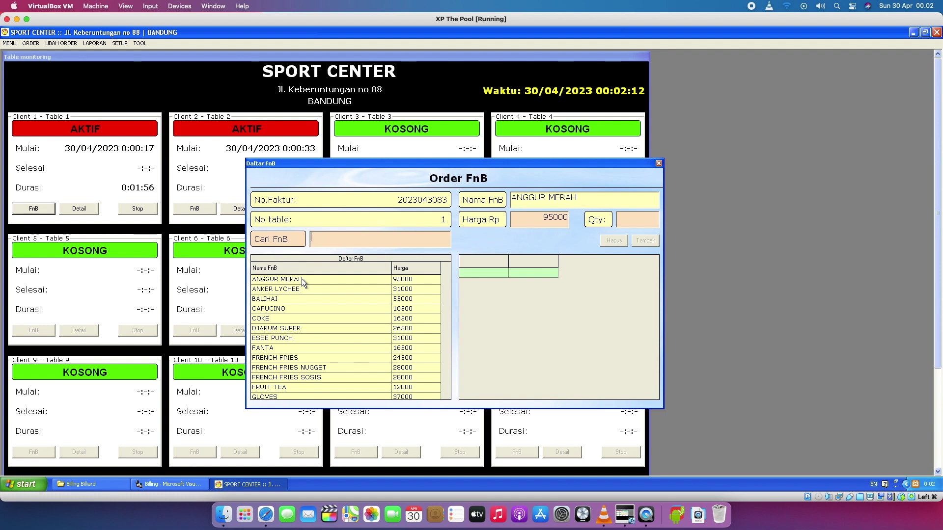
Add BALIHAI and two CAPUCINO to table 1's order with Tambah.
{"action": "left_click", "coordinate": [300, 298]}
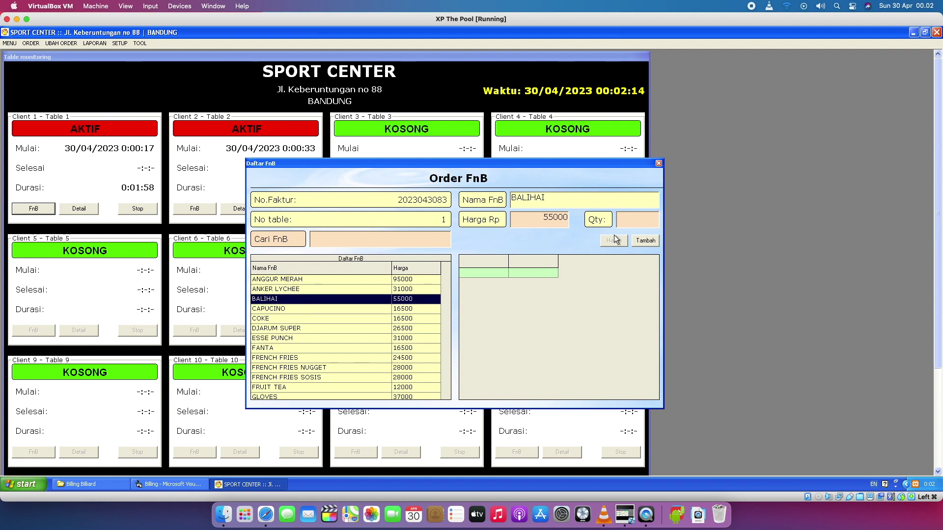
{"action": "left_click", "coordinate": [635, 225]}
{"action": "left_click", "coordinate": [646, 242]}
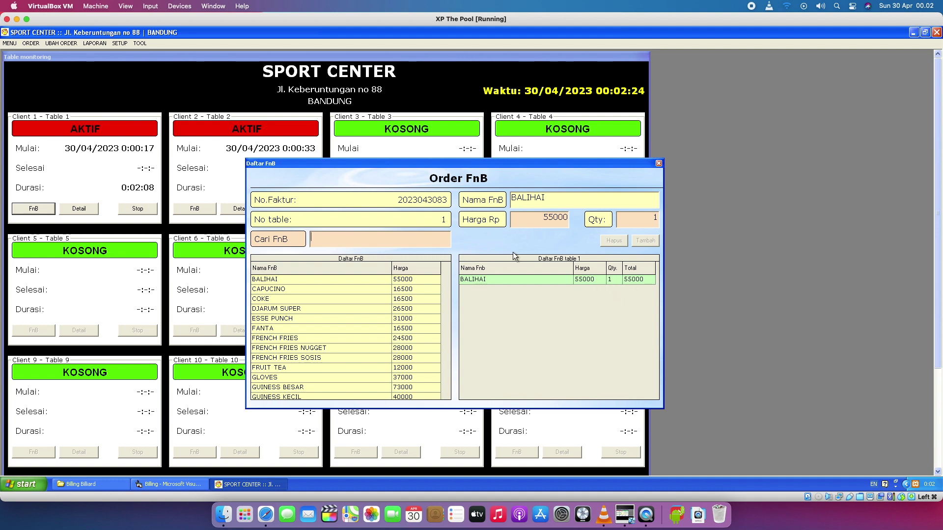
{"action": "left_click", "coordinate": [340, 288]}
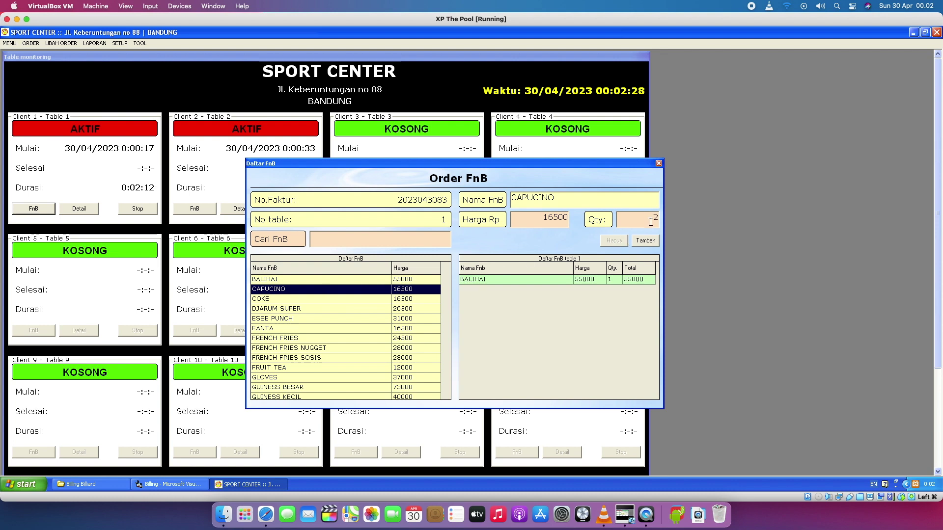
{"action": "left_click", "coordinate": [646, 241]}
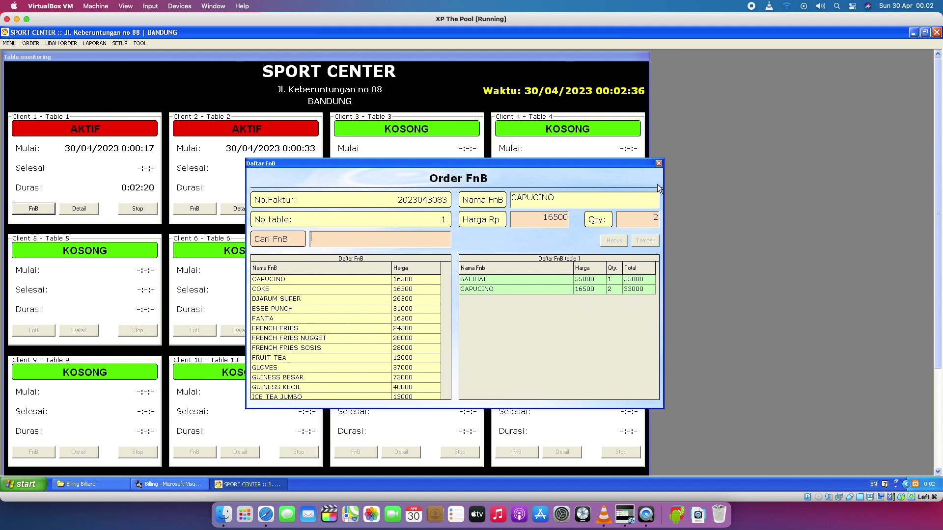
Search 'BA', reselect BALIHAI and submit it with quantity 1.
{"action": "left_click", "coordinate": [508, 281]}
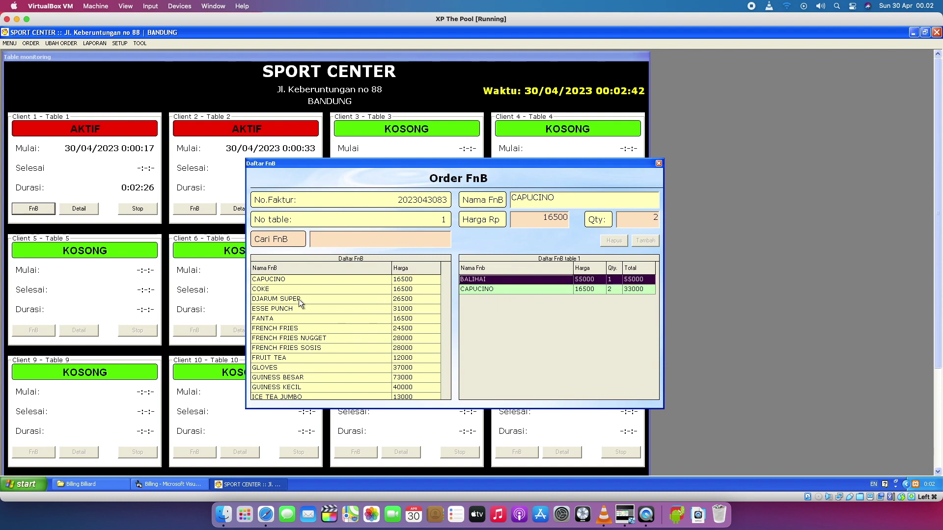
{"action": "left_click", "coordinate": [330, 243]}
{"action": "type", "text": "BA"}
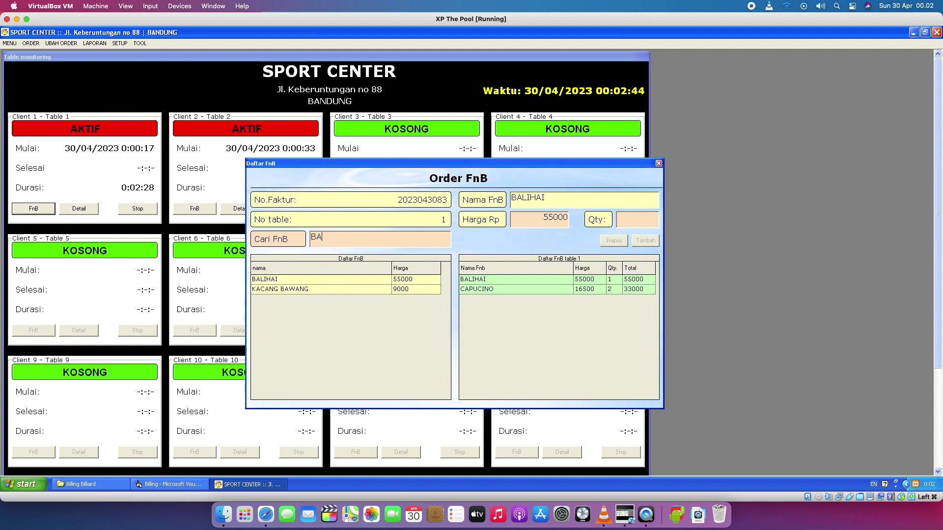
{"action": "left_click", "coordinate": [317, 279]}
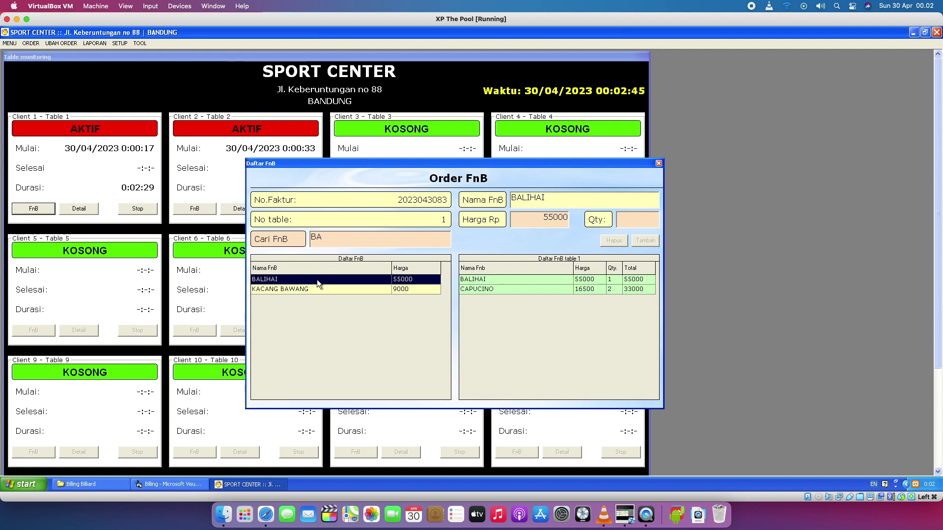
{"action": "left_click", "coordinate": [397, 239]}
{"action": "key", "text": "BackSpace"}
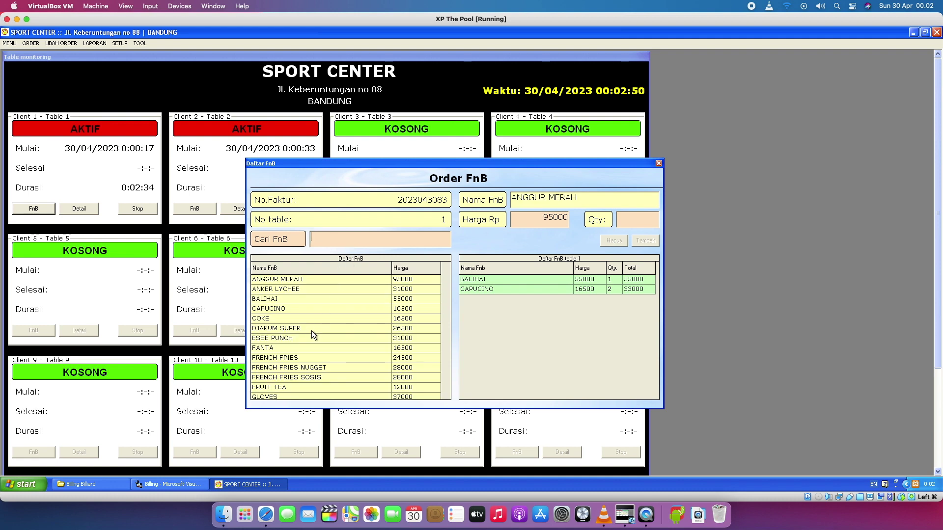
{"action": "left_click", "coordinate": [296, 299]}
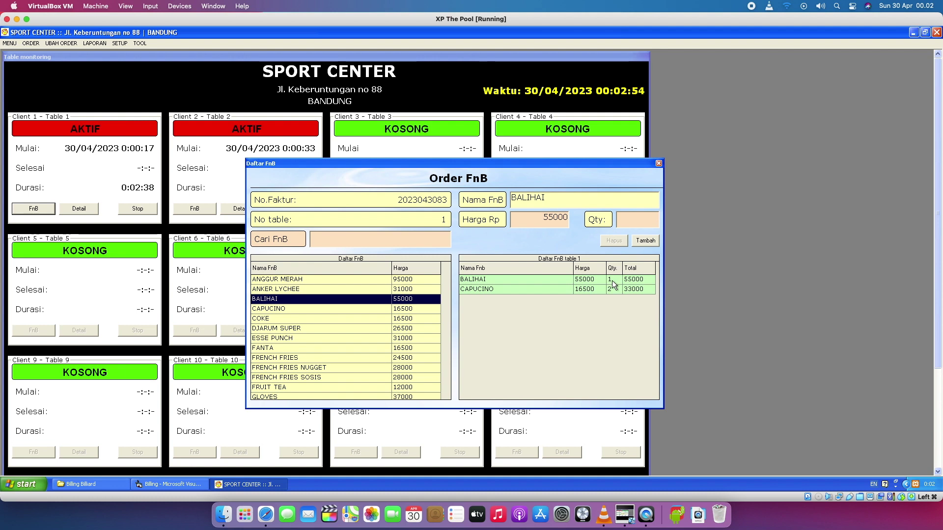
{"action": "left_click", "coordinate": [643, 217]}
{"action": "type", "text": "1"}
{"action": "left_click", "coordinate": [646, 241]}
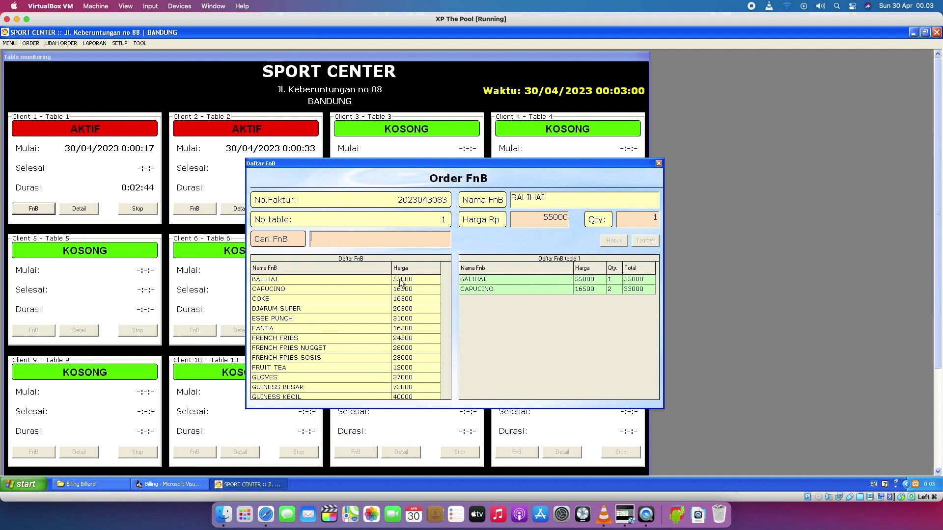
Submit BALIHAI with quantity 1 again, then close and reopen table 1's FnB form.
{"action": "left_click", "coordinate": [421, 281]}
{"action": "left_click", "coordinate": [366, 288]}
{"action": "left_click", "coordinate": [367, 279]}
{"action": "type", "text": "1"}
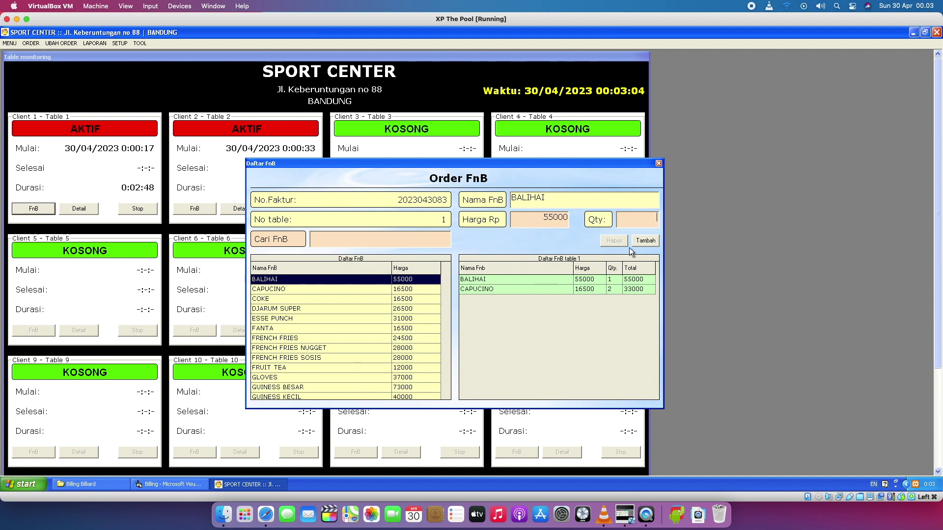
{"action": "left_click", "coordinate": [645, 241]}
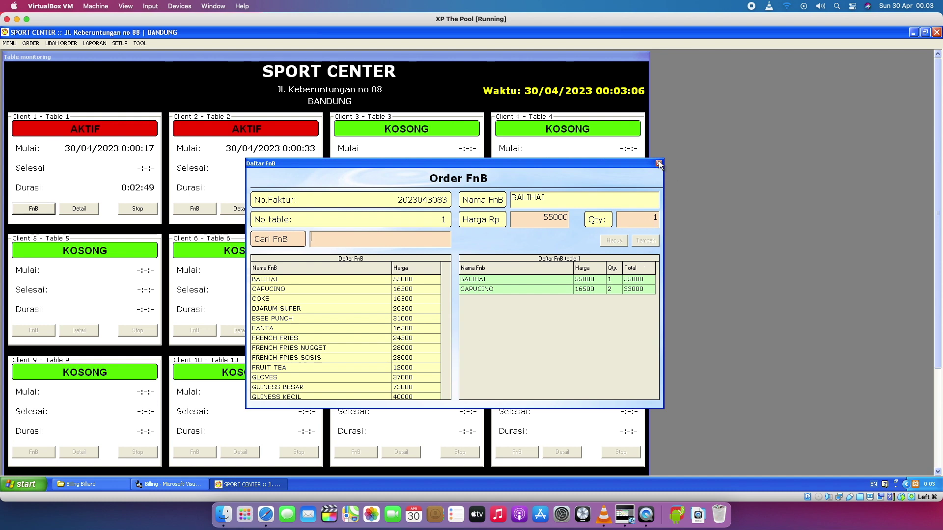
{"action": "left_click", "coordinate": [659, 164]}
{"action": "left_click", "coordinate": [35, 209]}
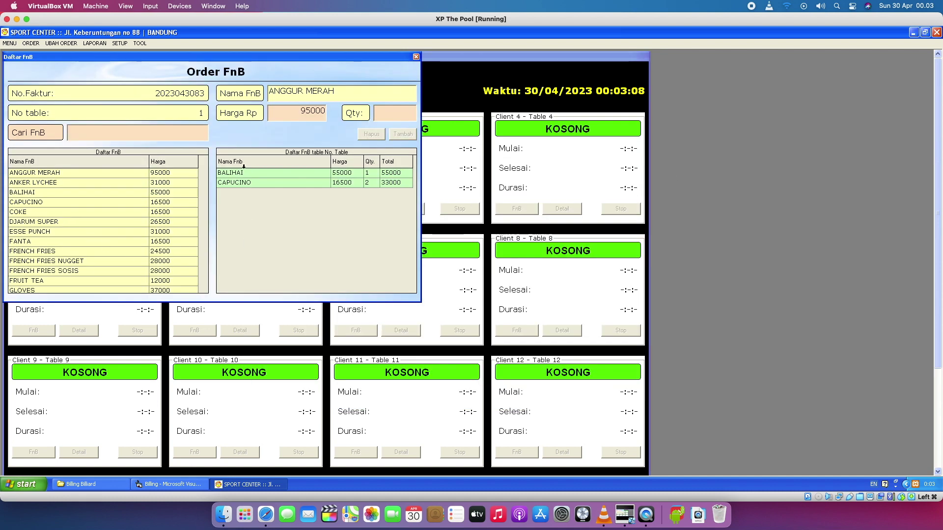
Centre the order form and delete both the BALIHAI and CAPUCINO lines with Hapus.
{"action": "left_click_drag", "start_coordinate": [298, 55], "coordinate": [578, 152]}
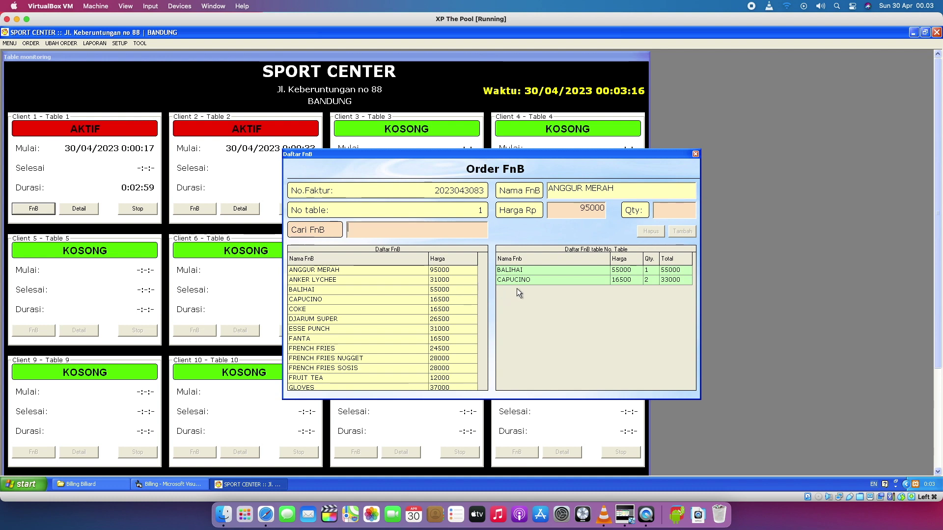
{"action": "left_click", "coordinate": [574, 271]}
{"action": "left_click", "coordinate": [649, 231]}
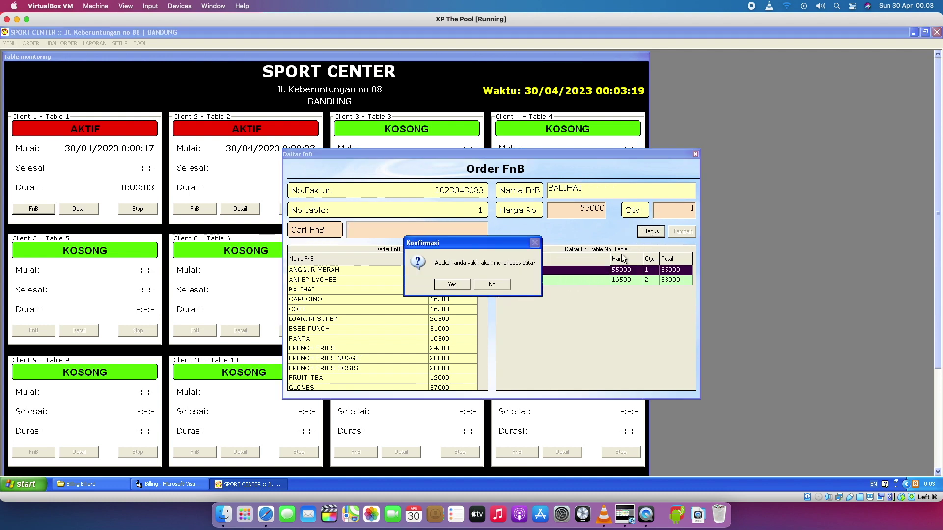
{"action": "left_click", "coordinate": [440, 282]}
{"action": "left_click", "coordinate": [592, 272]}
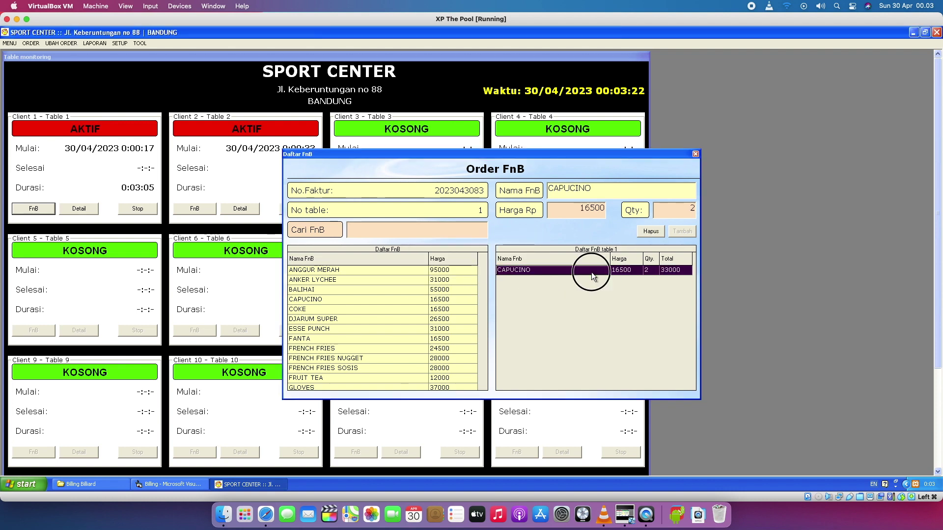
{"action": "left_click", "coordinate": [648, 232]}
{"action": "left_click", "coordinate": [463, 283]}
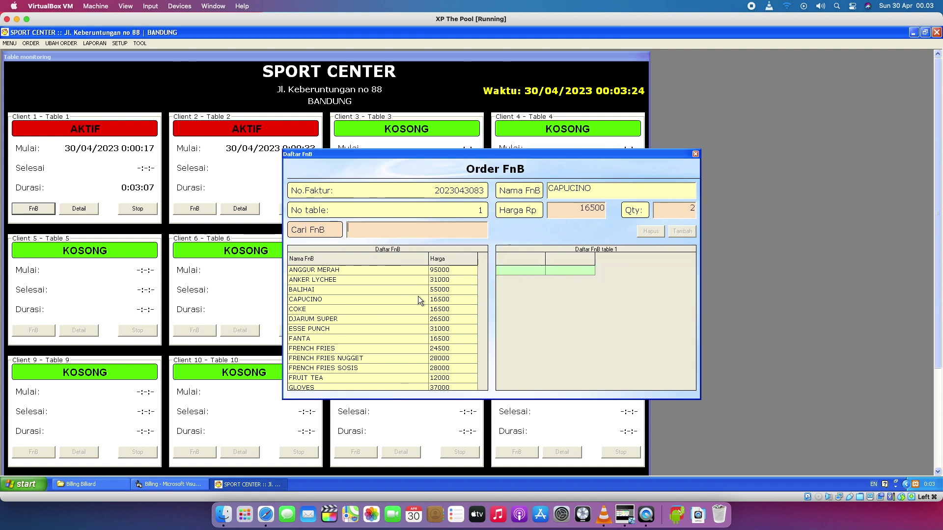
Re-add CAPUCINO with quantity 2, then change its quantity to 1.
{"action": "left_click", "coordinate": [391, 298]}
{"action": "type", "text": "2"}
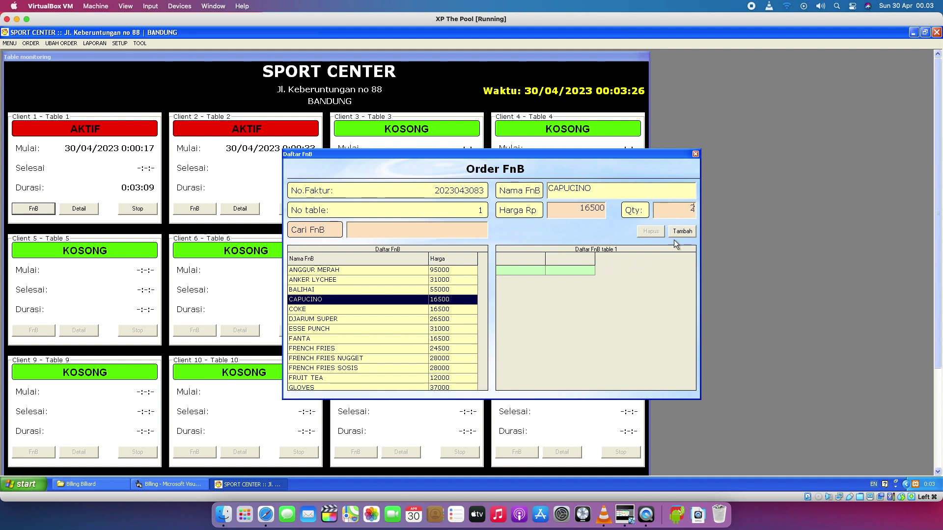
{"action": "left_click", "coordinate": [677, 232]}
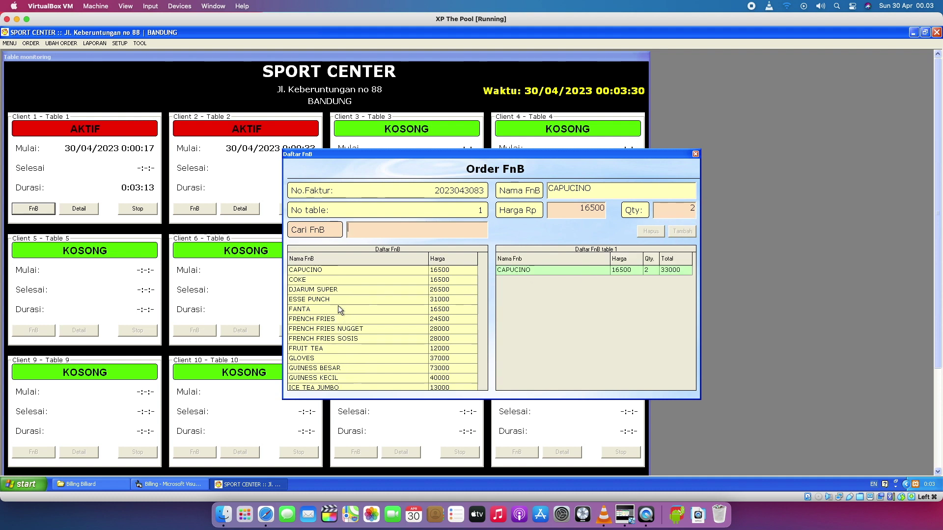
{"action": "left_click", "coordinate": [355, 271]}
{"action": "double_click", "coordinate": [692, 208]}
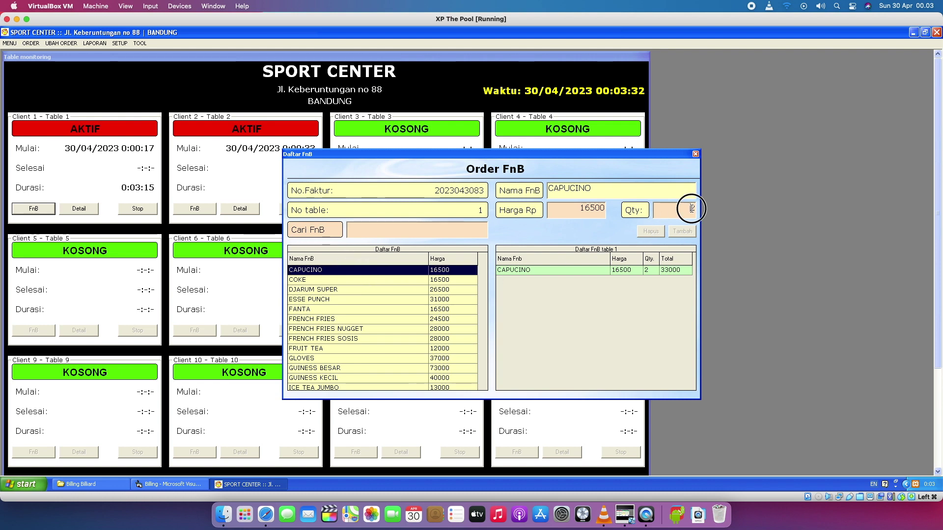
{"action": "left_click", "coordinate": [409, 268]}
{"action": "left_click", "coordinate": [679, 235]}
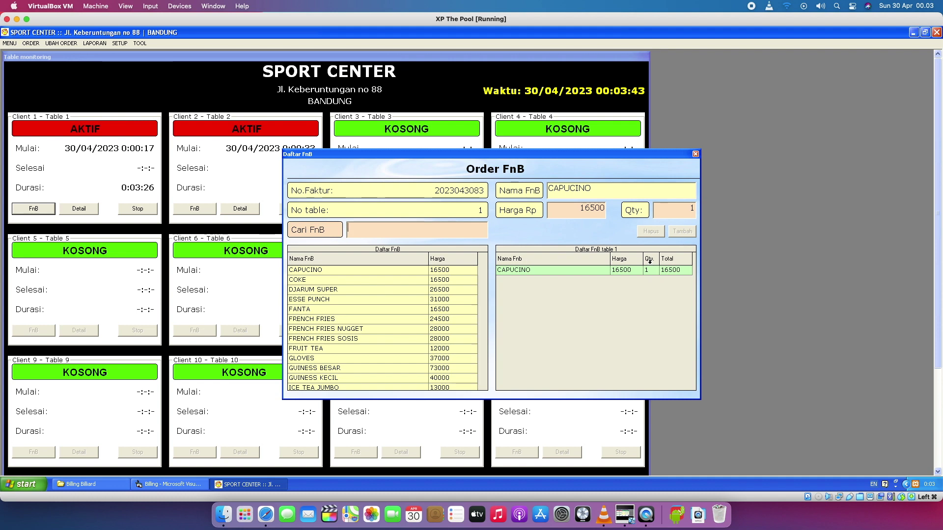
{"action": "left_click", "coordinate": [691, 208]}
{"action": "key", "text": "BackSpace"}
{"action": "type", "text": "1"}
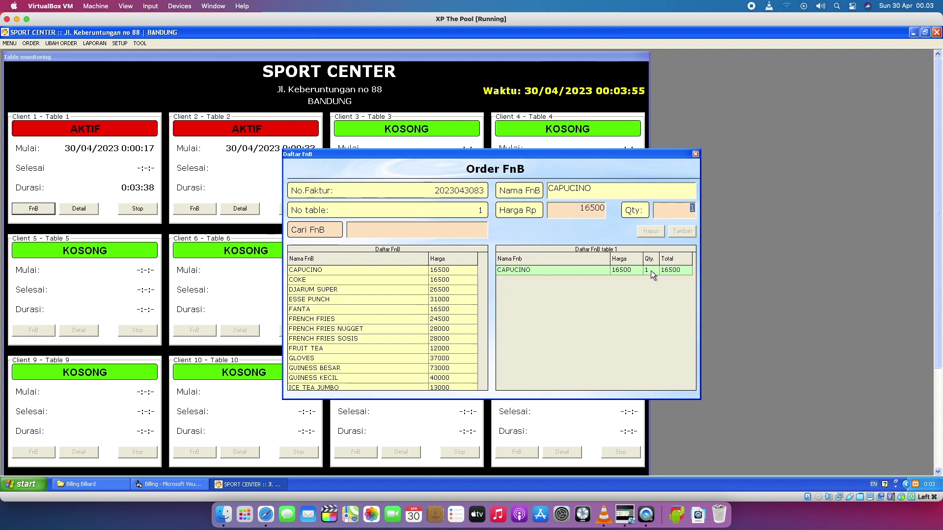
Add FANTA ×3 to table 1's order, then delete that FANTA line with Hapus.
{"action": "left_click", "coordinate": [432, 309]}
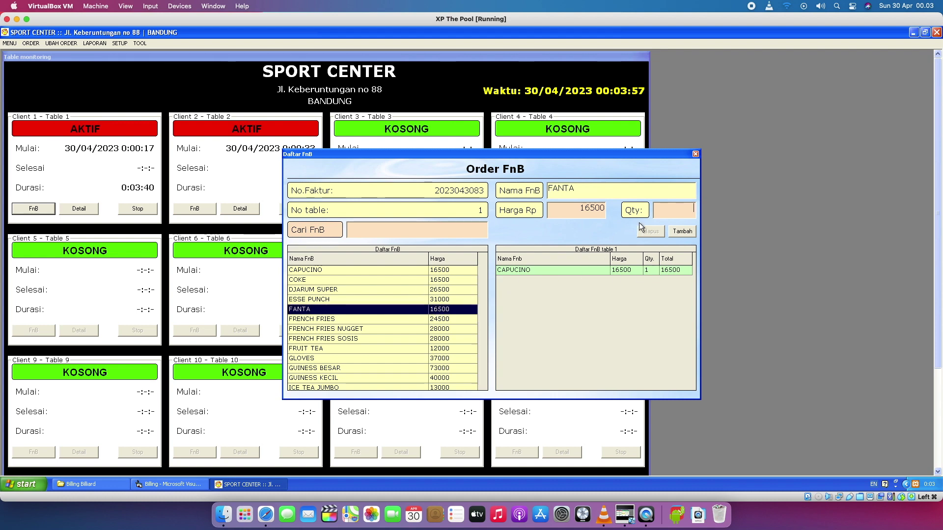
{"action": "type", "text": "3"}
{"action": "left_click", "coordinate": [673, 228]}
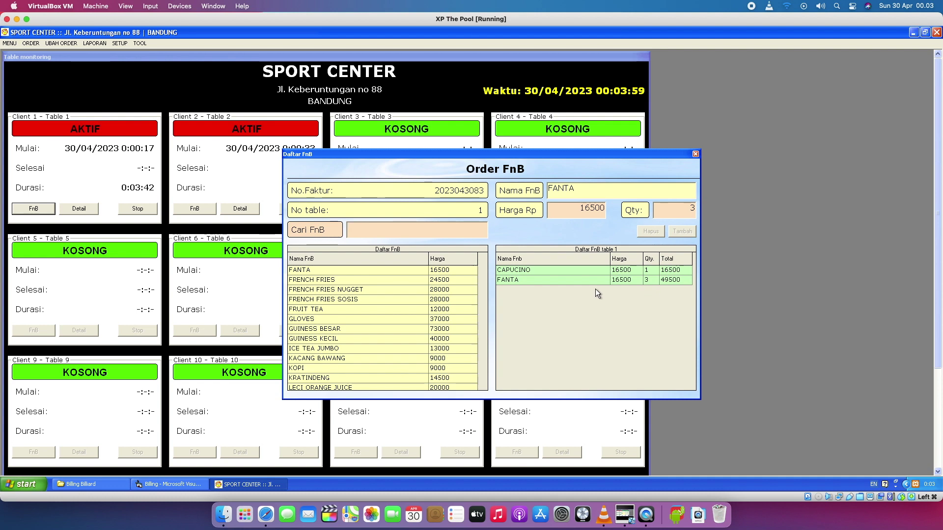
{"action": "left_click", "coordinate": [647, 282]}
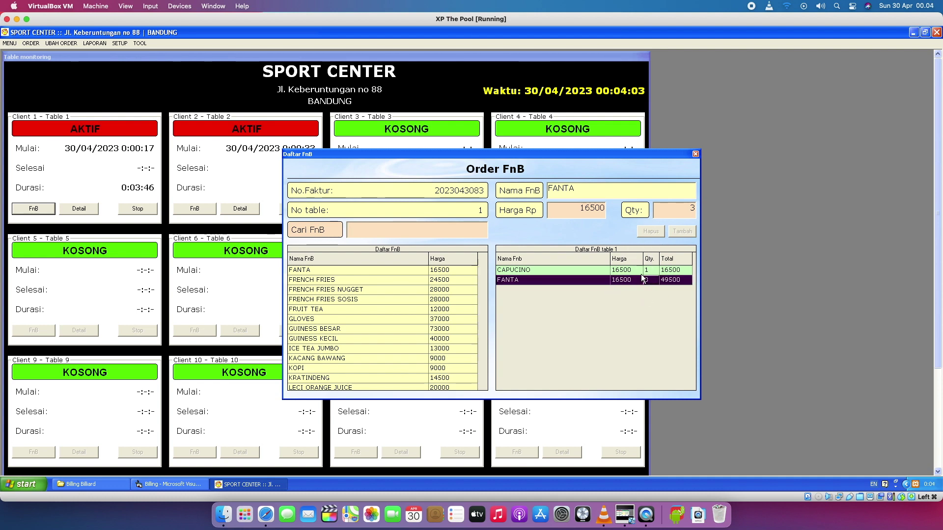
{"action": "left_click", "coordinate": [632, 278]}
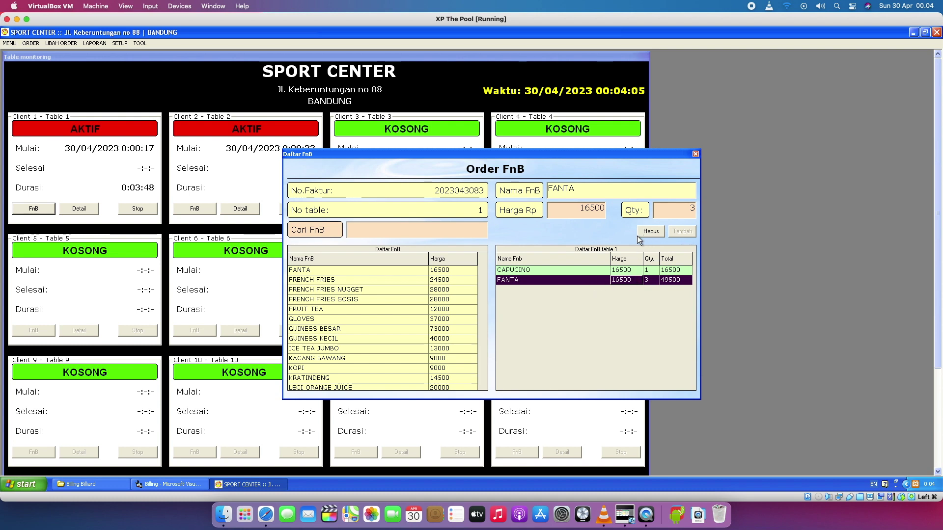
{"action": "left_click", "coordinate": [645, 232]}
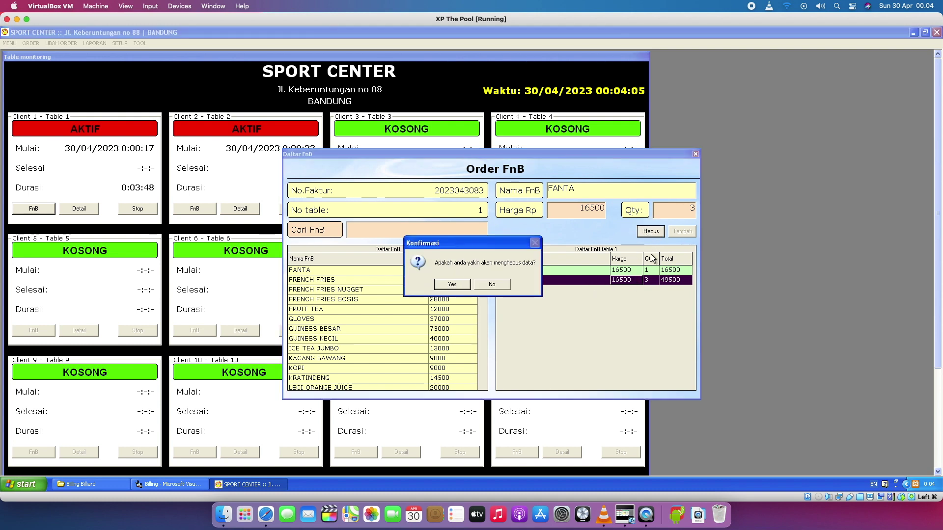
{"action": "left_click", "coordinate": [452, 284]}
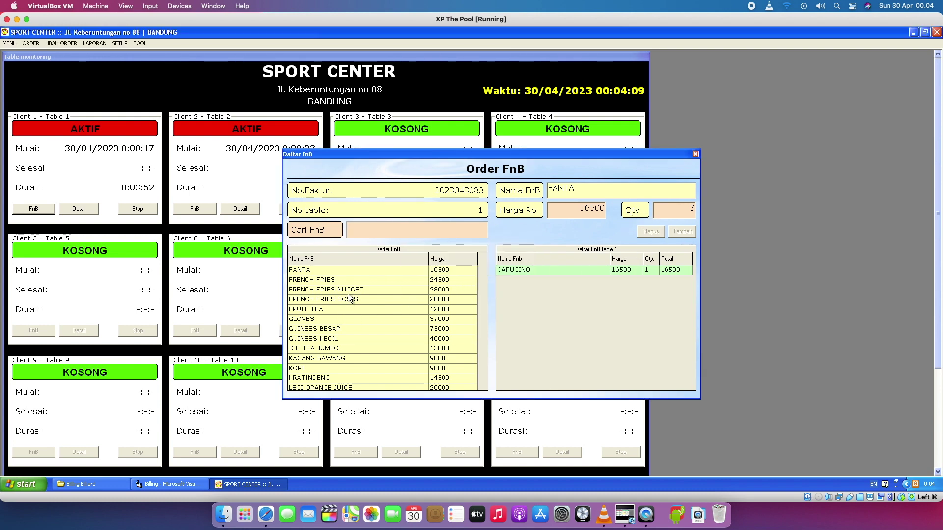
Re-add FANTA with quantity 2 and close the Order FnB window.
{"action": "left_click", "coordinate": [343, 272]}
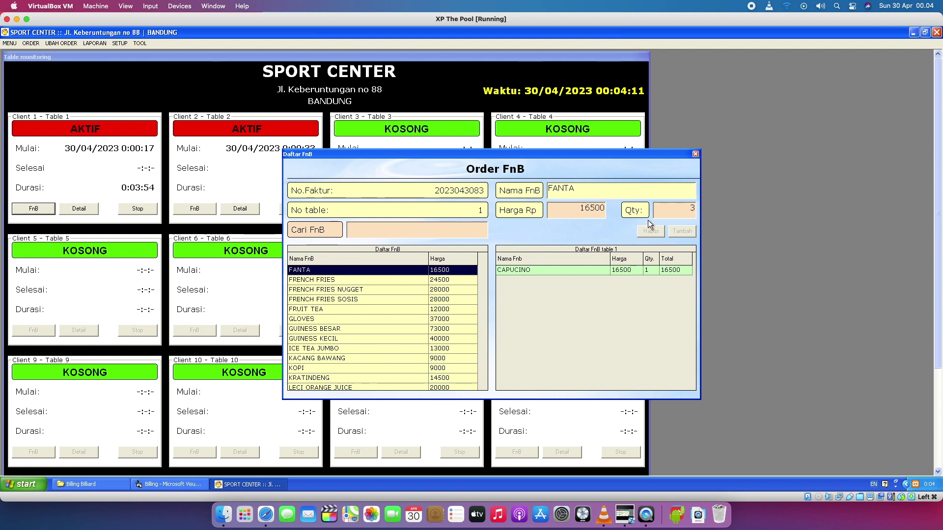
{"action": "left_click", "coordinate": [684, 208]}
{"action": "left_click", "coordinate": [400, 270]}
{"action": "left_click", "coordinate": [393, 278]}
{"action": "left_click", "coordinate": [397, 271]}
{"action": "type", "text": "2"}
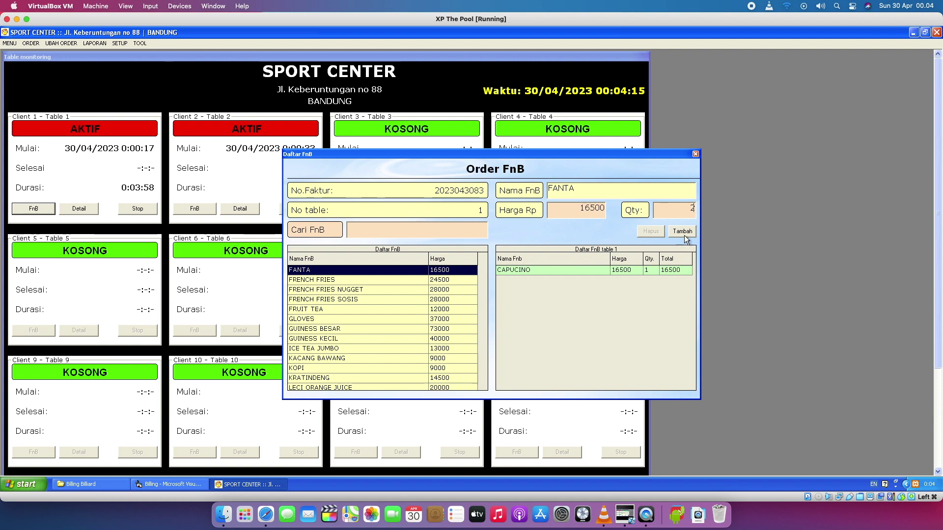
{"action": "left_click", "coordinate": [683, 233]}
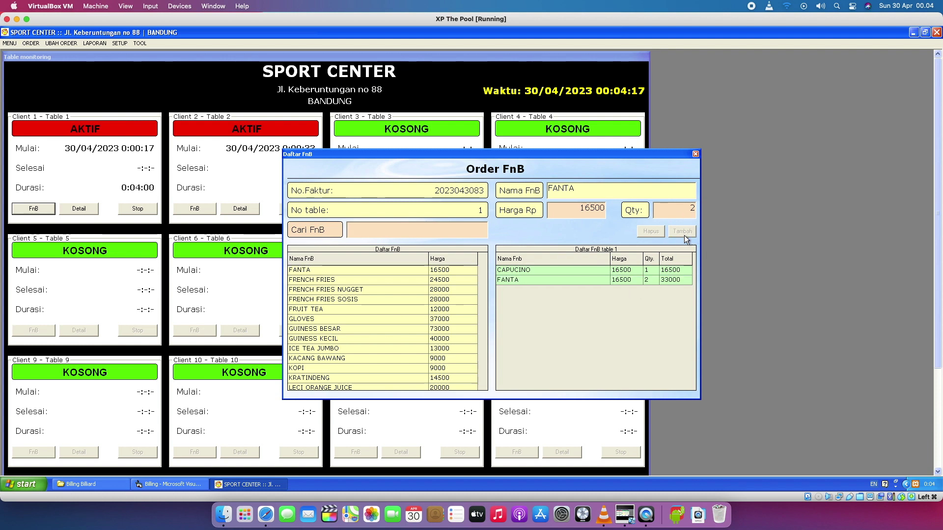
{"action": "left_click", "coordinate": [696, 154]}
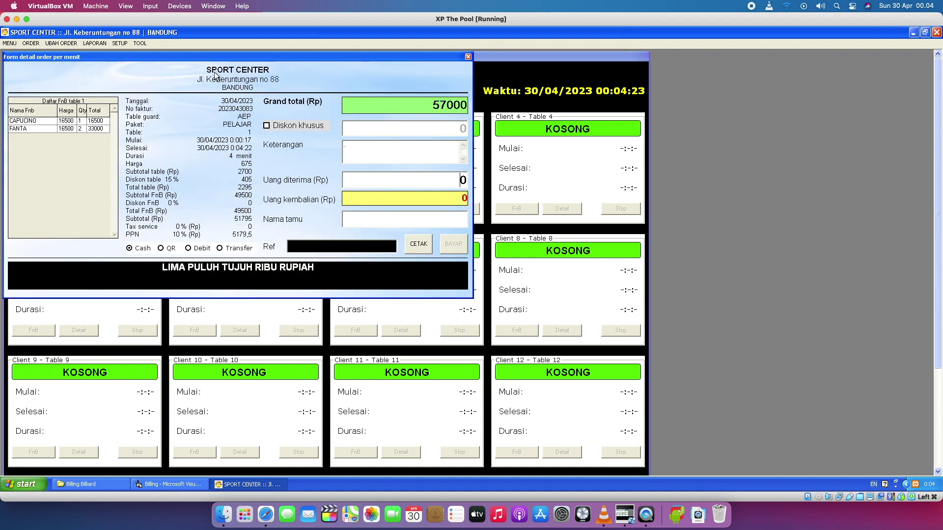
{"action": "left_click_drag", "start_coordinate": [199, 58], "coordinate": [385, 102]}
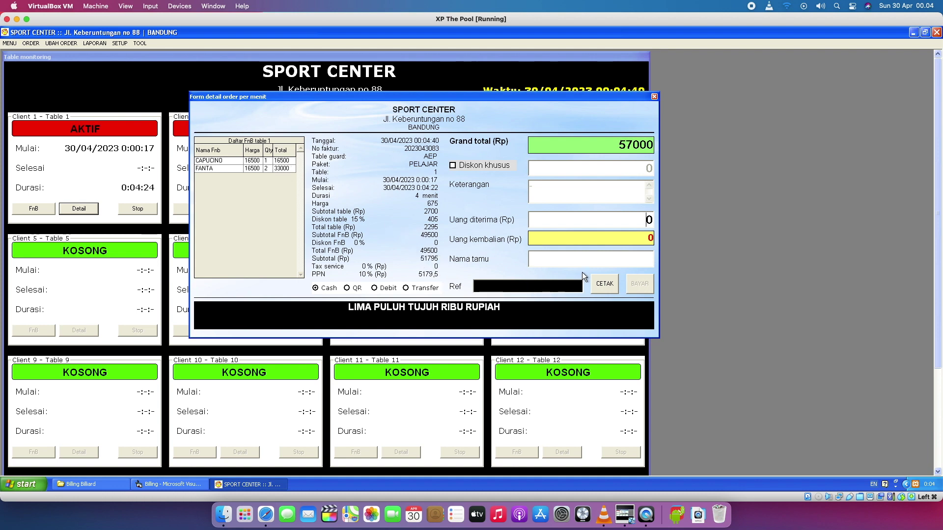
{"action": "left_click", "coordinate": [655, 97]}
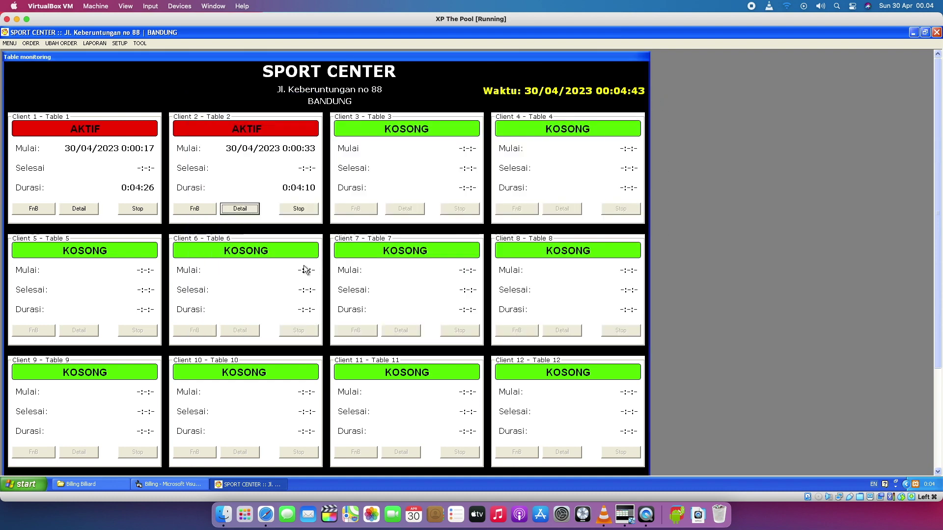
Stop table 1's session and enter 60000 cash received in its bill details.
{"action": "left_click", "coordinate": [128, 210]}
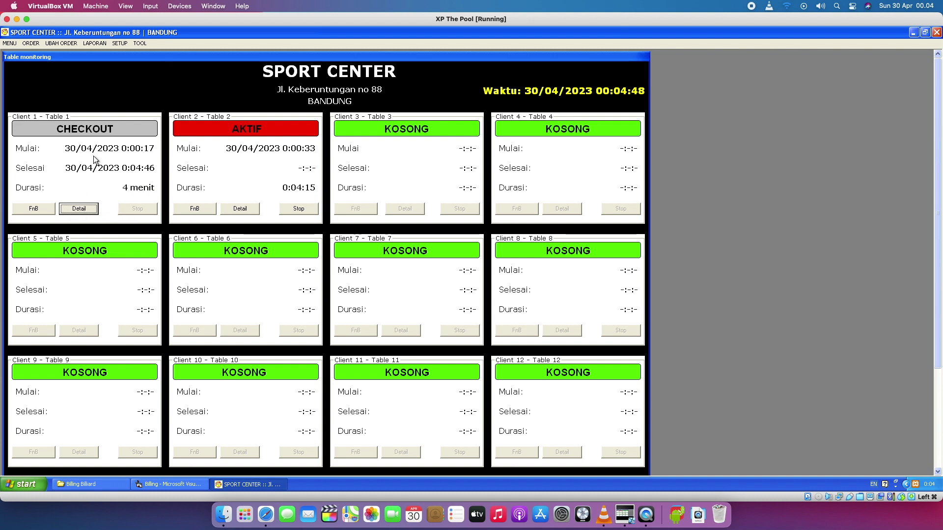
{"action": "left_click", "coordinate": [79, 209]}
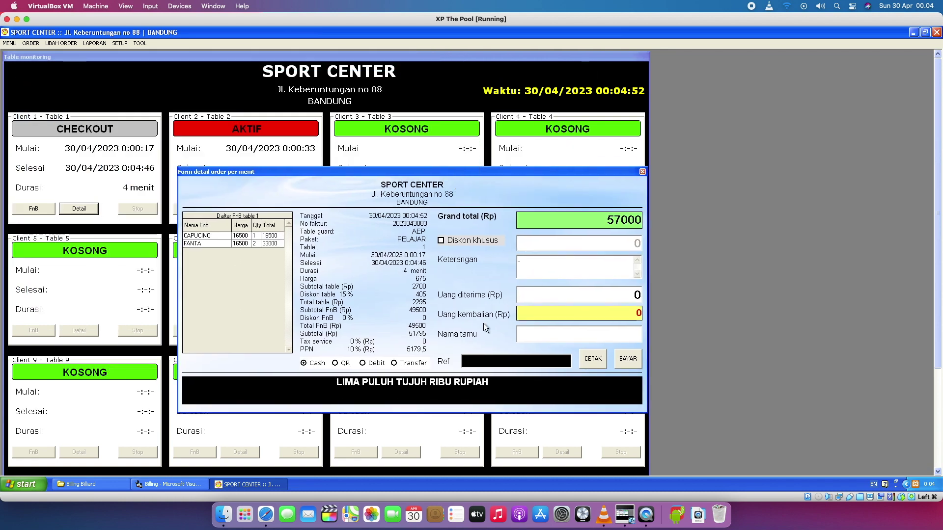
{"action": "left_click", "coordinate": [311, 363]}
{"action": "left_click", "coordinate": [621, 295]}
{"action": "type", "text": "60000"}
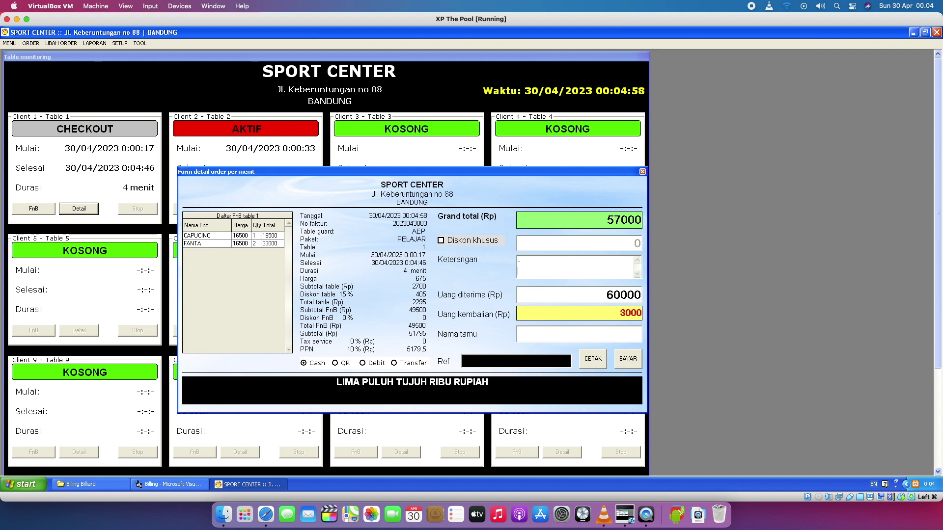
Fill in the guest name, confirm the BAYAR payment, and print the receipt.
{"action": "left_click", "coordinate": [621, 364]}
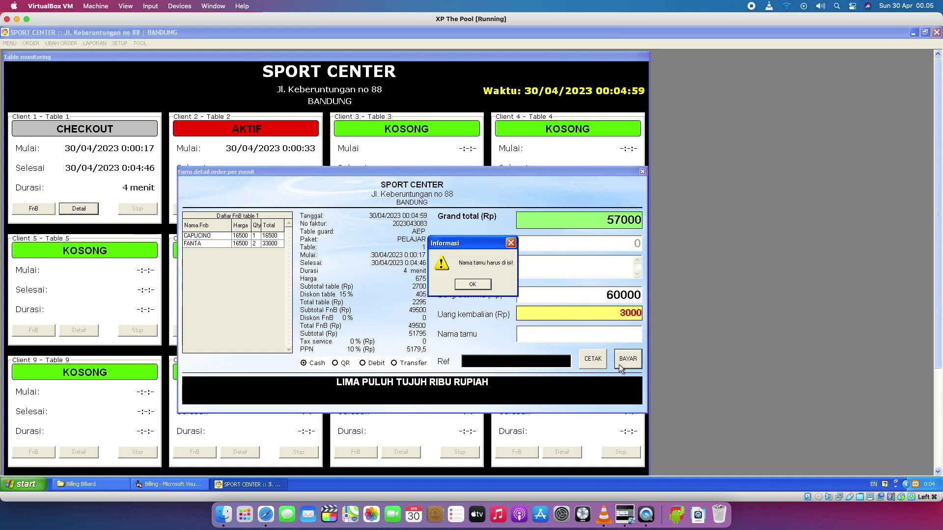
{"action": "left_click", "coordinate": [472, 285]}
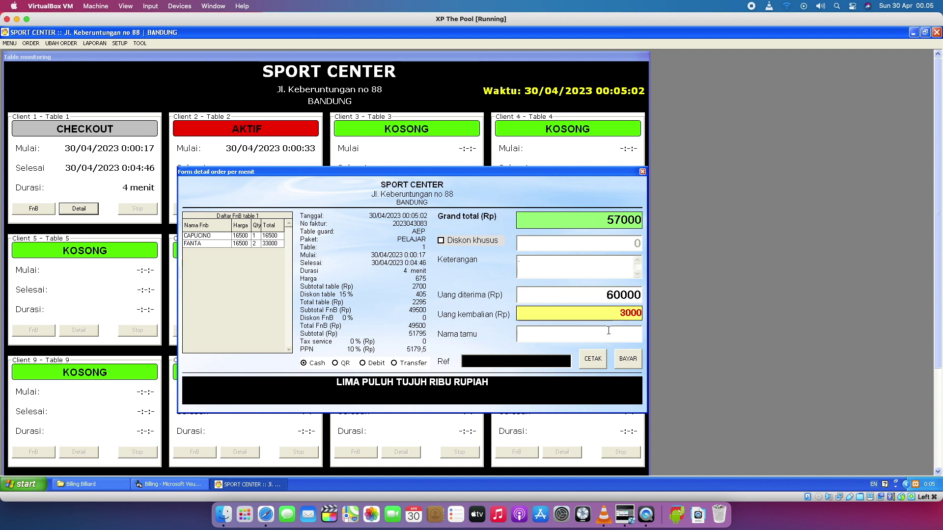
{"action": "type", "text": "MR. Xx"}
{"action": "left_click", "coordinate": [627, 358]}
{"action": "left_click", "coordinate": [454, 284]}
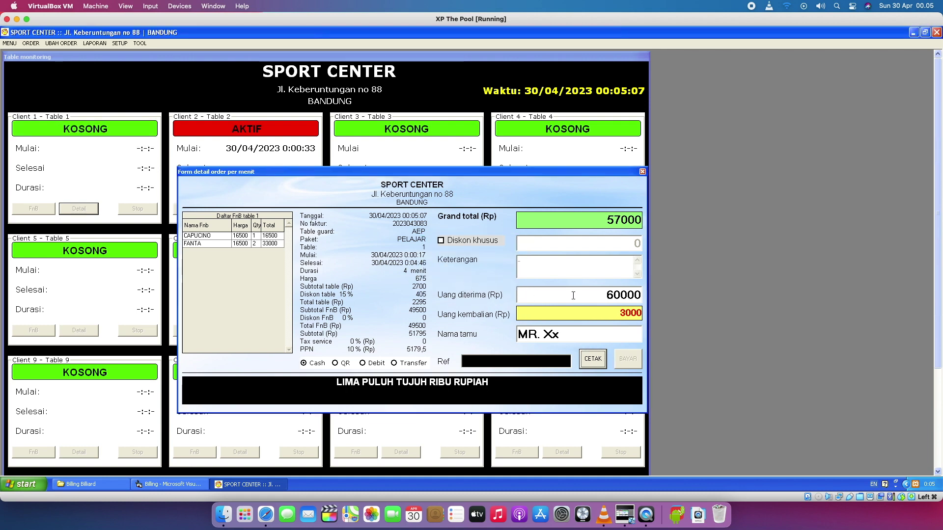
{"action": "left_click", "coordinate": [594, 360]}
{"action": "left_click", "coordinate": [347, 368]}
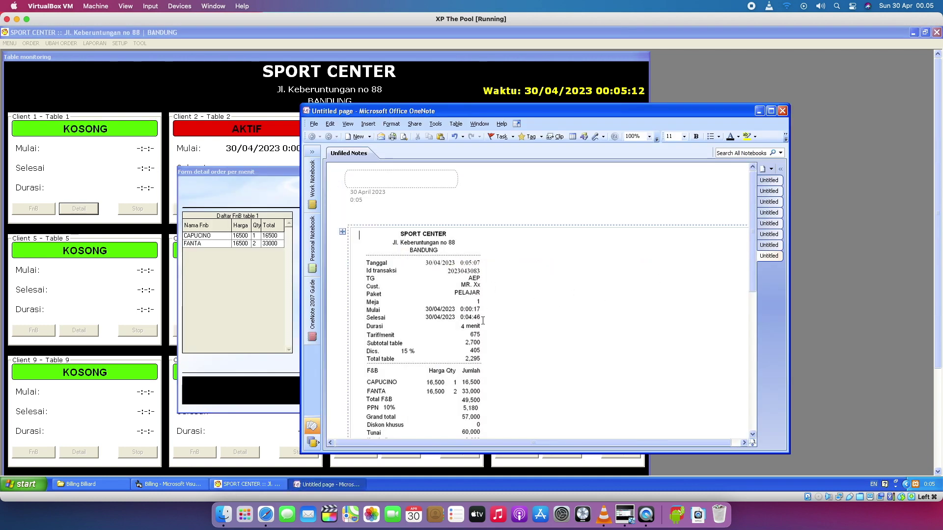
Scroll to the end of table 1's receipt in OneNote, then close OneNote.
{"action": "left_click_drag", "start_coordinate": [750, 262], "coordinate": [722, 309]}
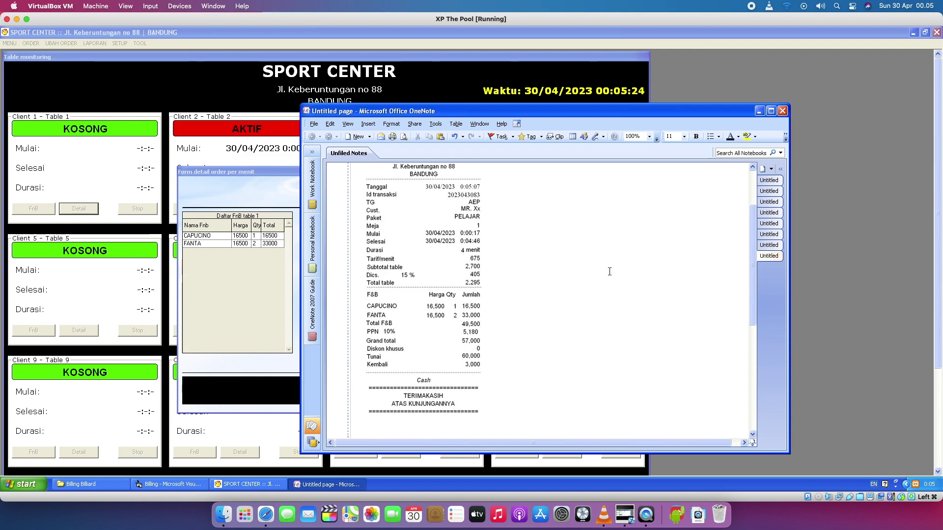
{"action": "left_click", "coordinate": [782, 110]}
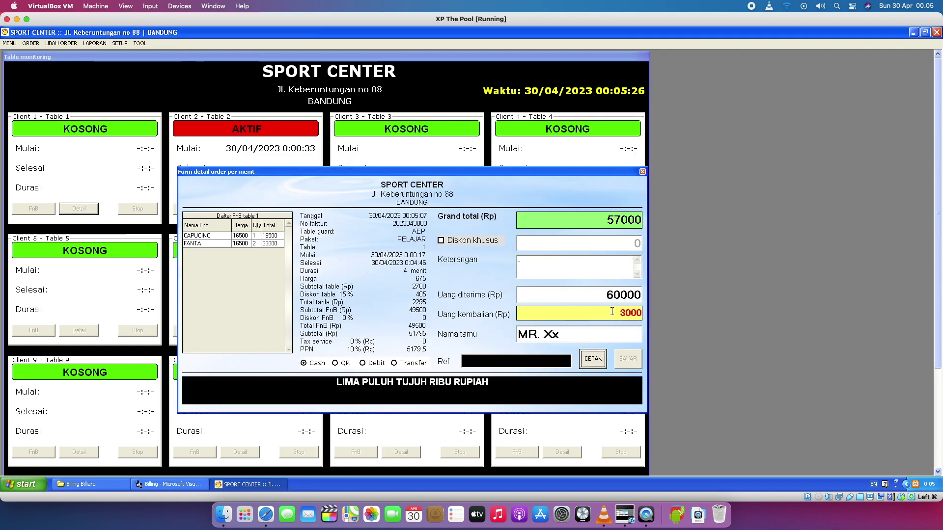
Close the order detail payment form, then open and close the ORDER menu.
{"action": "left_click", "coordinate": [643, 172]}
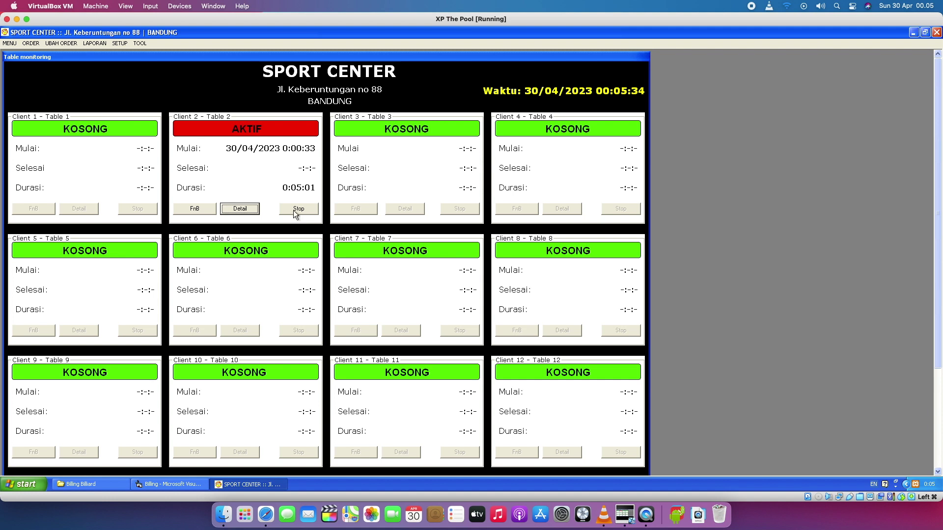
{"action": "left_click", "coordinate": [31, 43]}
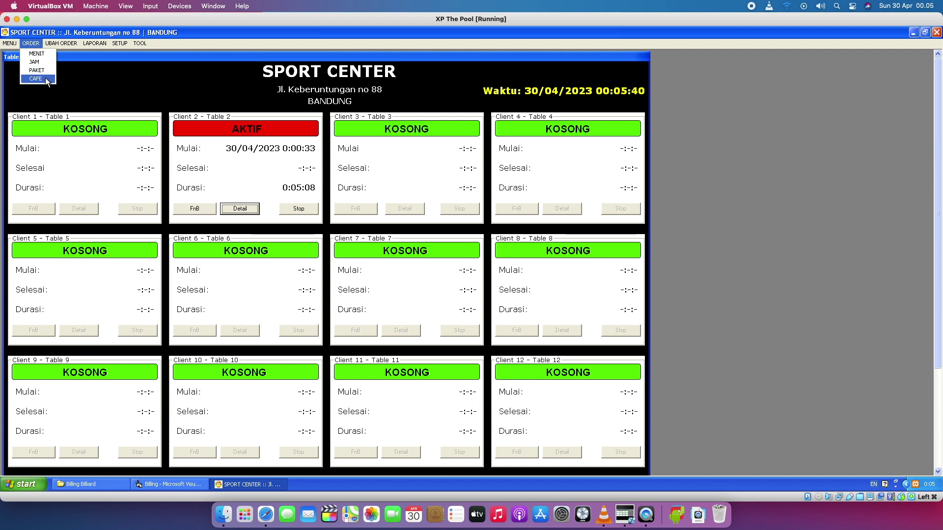
{"action": "left_click", "coordinate": [107, 90]}
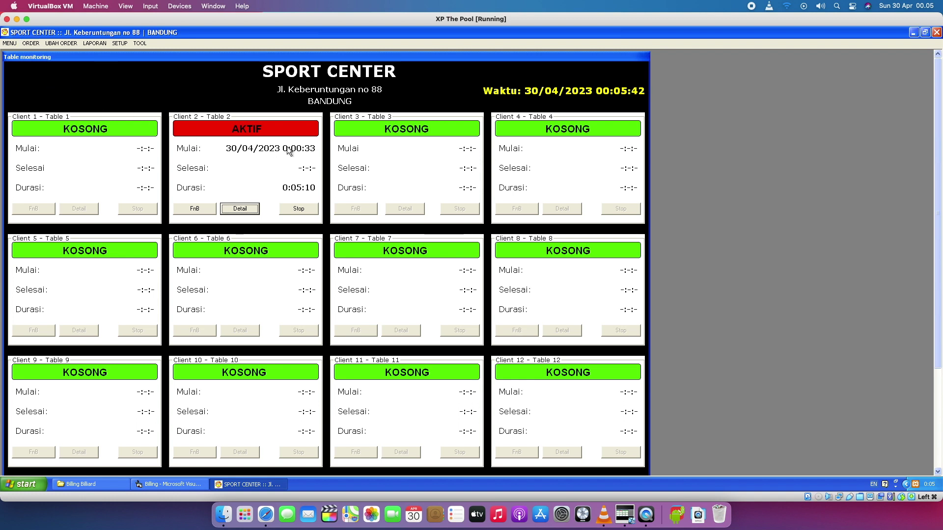